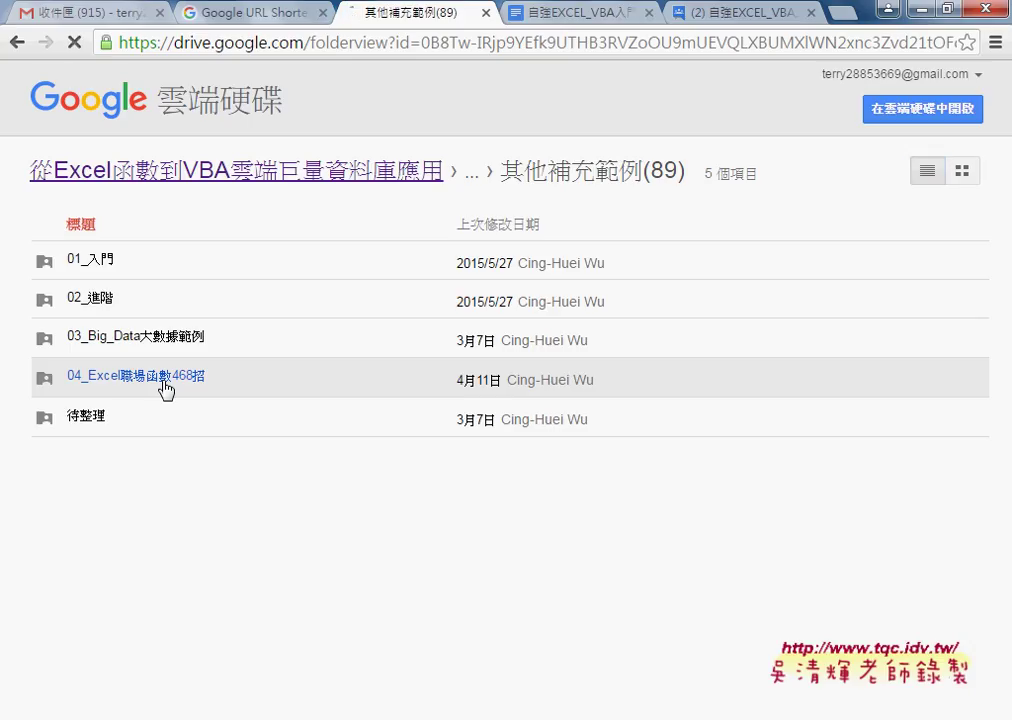
Open the 04_Excel職場函數468招 folder and skim the first pages of 目錄.pdf
click(165, 388)
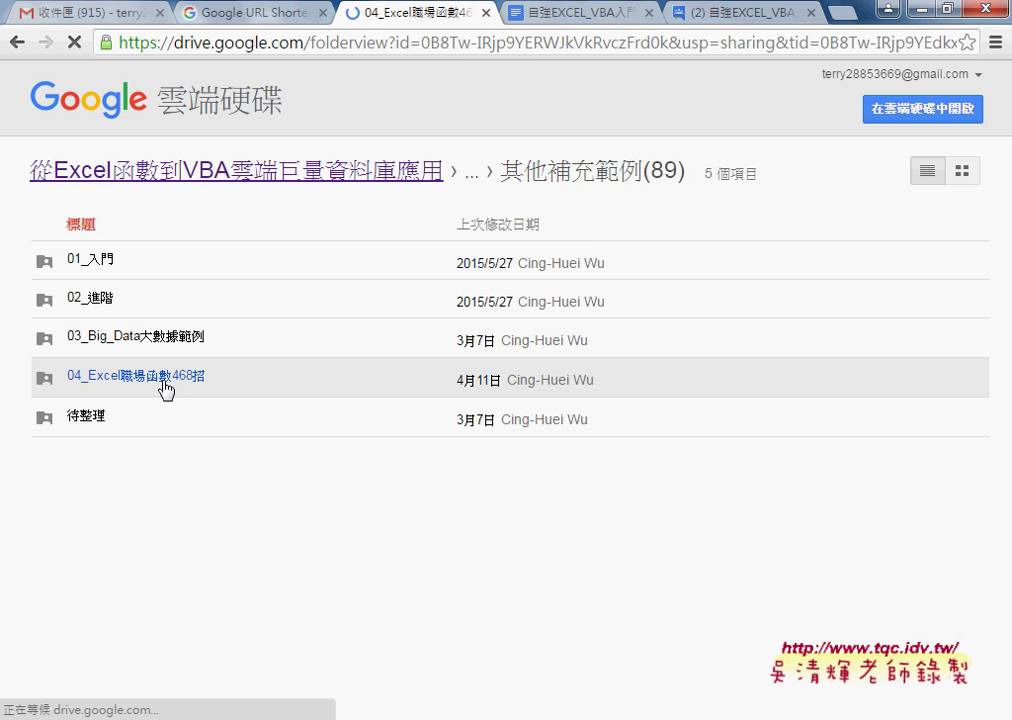
click(100, 339)
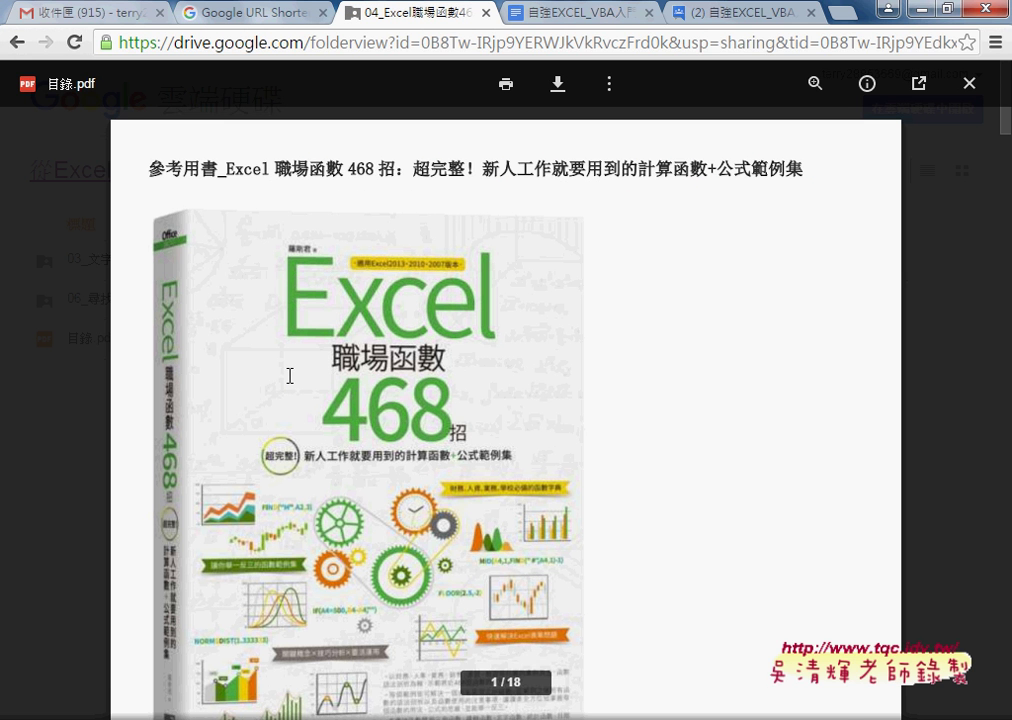
scroll(290, 378, down, 2)
scroll(290, 378, down, 1)
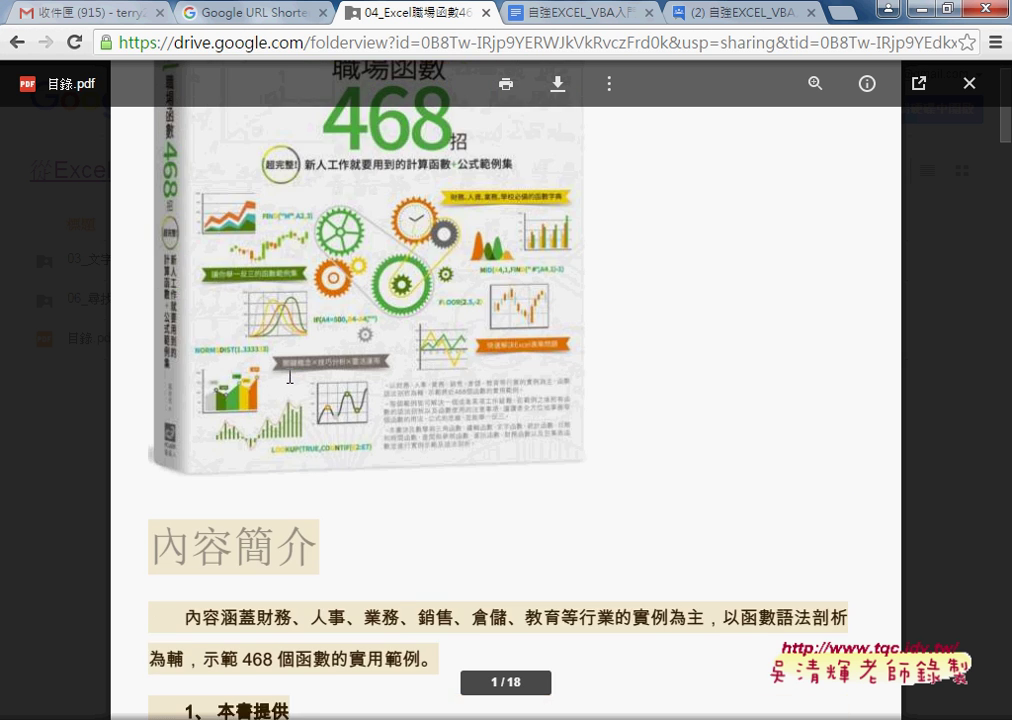
scroll(290, 378, down, 2)
scroll(290, 378, down, 1)
scroll(290, 375, up, 1)
scroll(290, 375, down, 3)
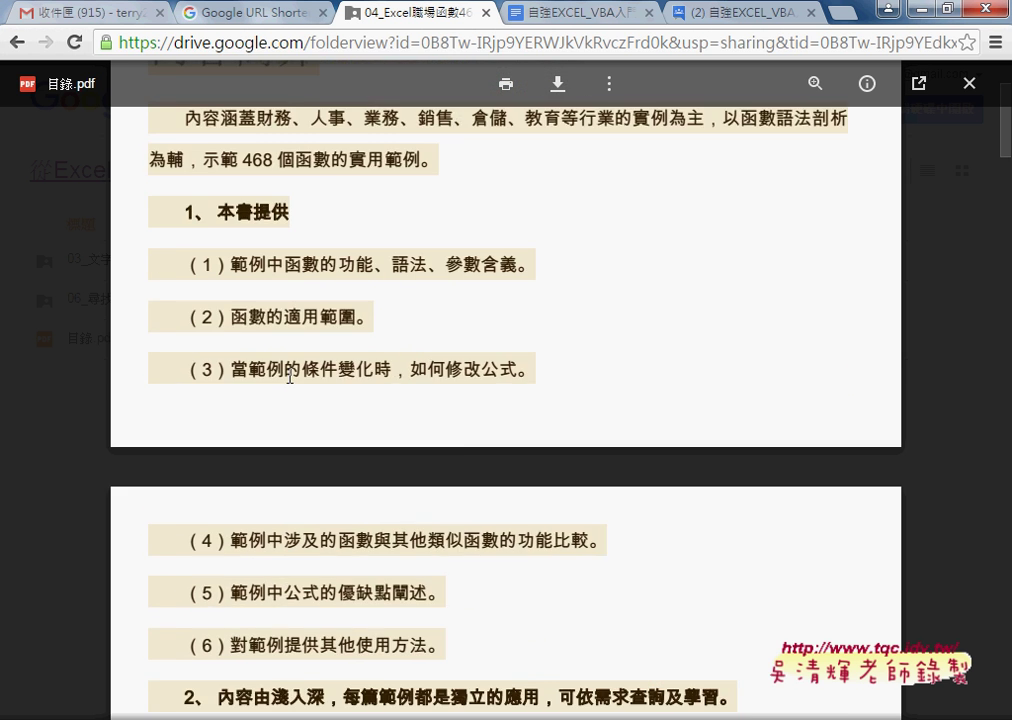
scroll(290, 378, down, 1)
scroll(290, 380, down, 2)
scroll(290, 380, down, 2)
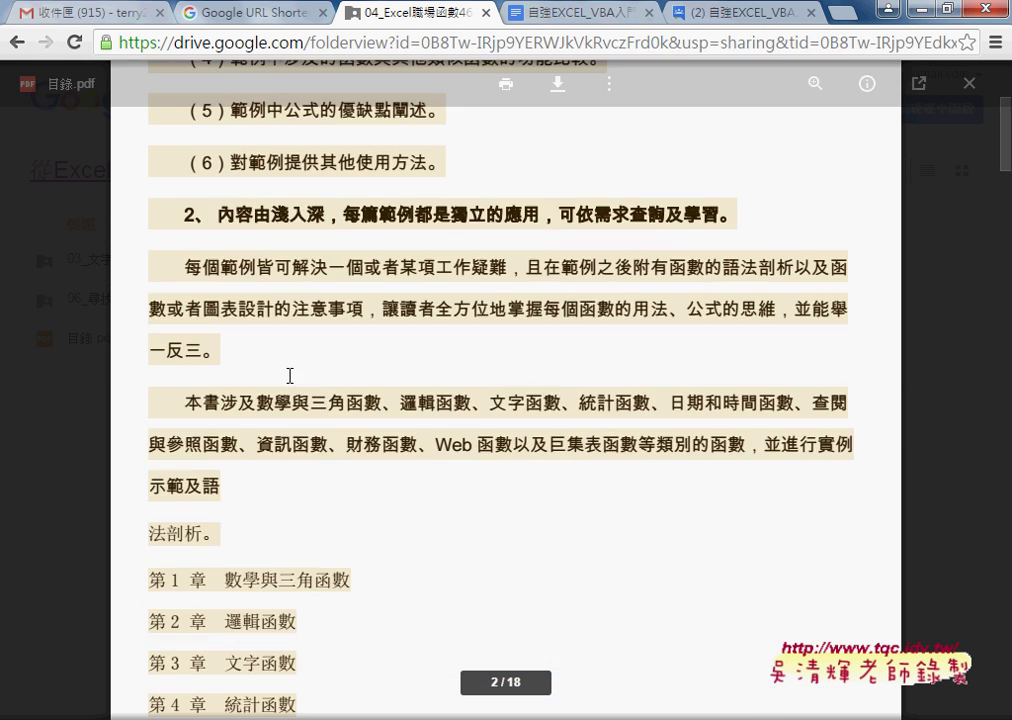
scroll(290, 378, down, 1)
scroll(290, 376, down, 1)
scroll(290, 375, down, 1)
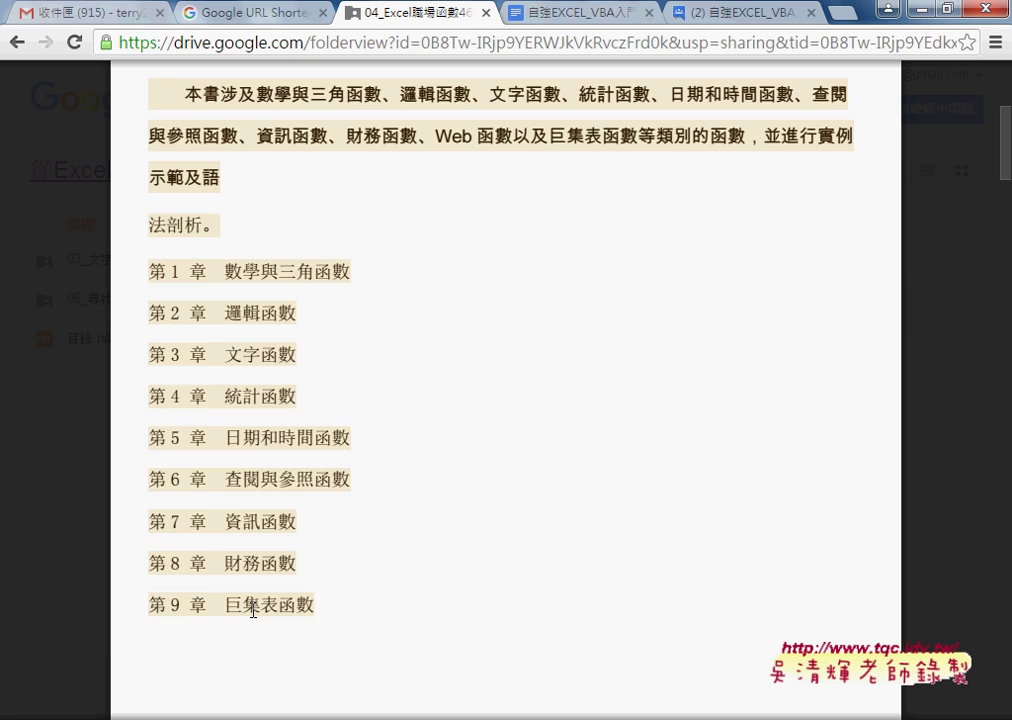
Scroll through the rest of the 目錄.pdf contents, then close the preview
scroll(253, 610, down, 5)
scroll(253, 608, down, 5)
scroll(253, 608, down, 5)
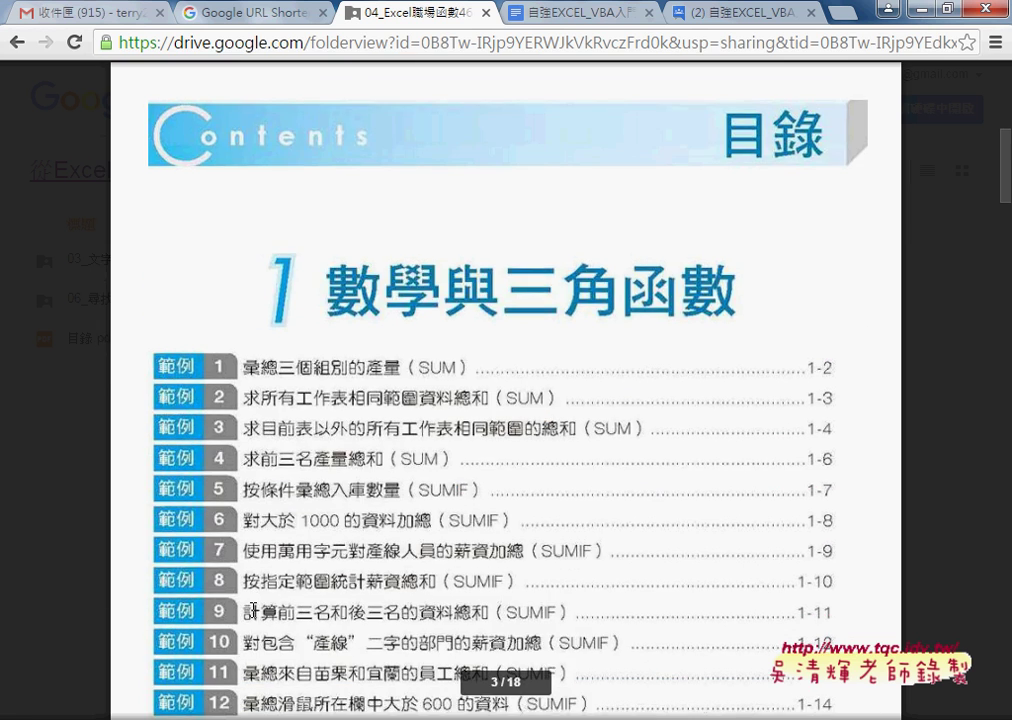
scroll(253, 610, down, 4)
scroll(253, 610, down, 4)
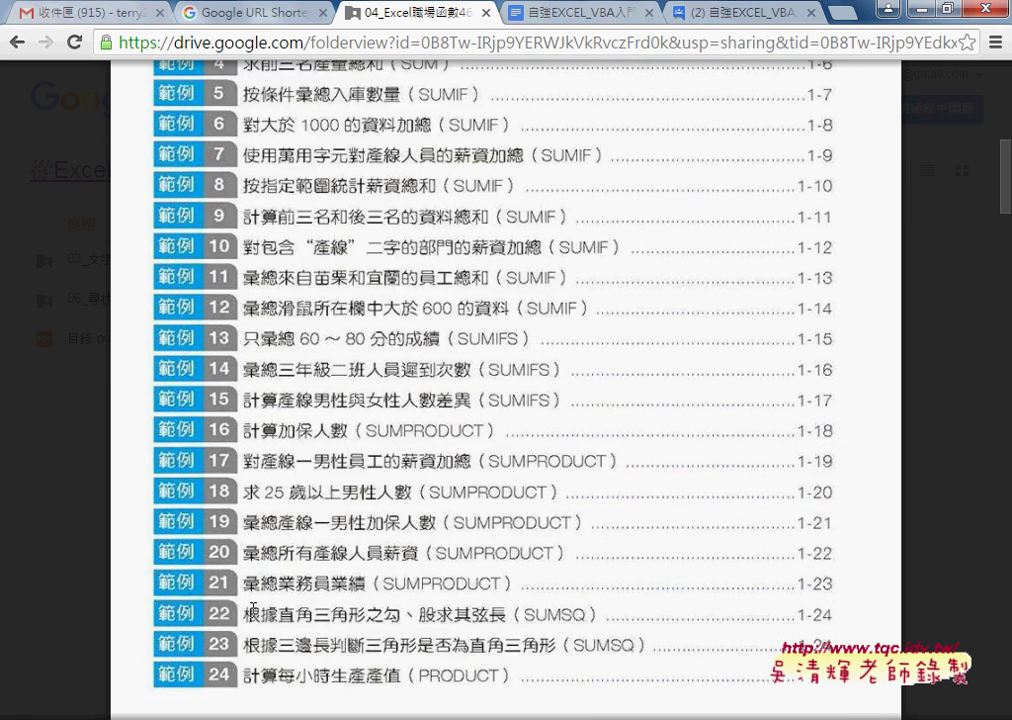
scroll(253, 610, down, 4)
scroll(253, 610, down, 4)
scroll(253, 610, down, 5)
scroll(253, 610, down, 2)
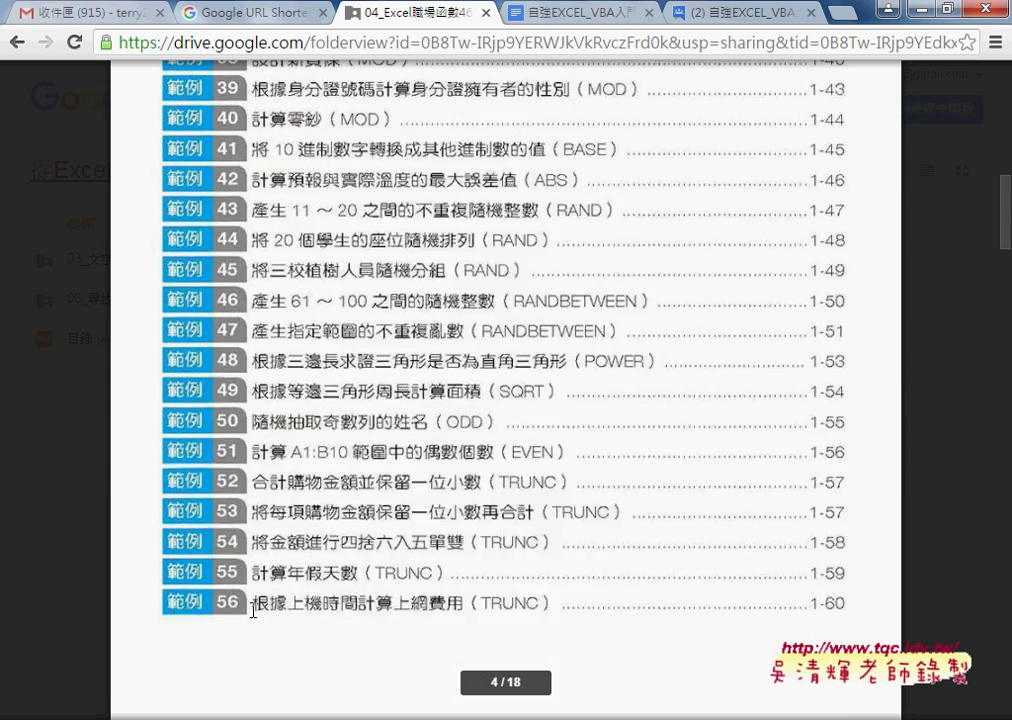
scroll(253, 610, down, 4)
scroll(253, 610, down, 3)
scroll(253, 610, up, 7)
scroll(253, 610, up, 5)
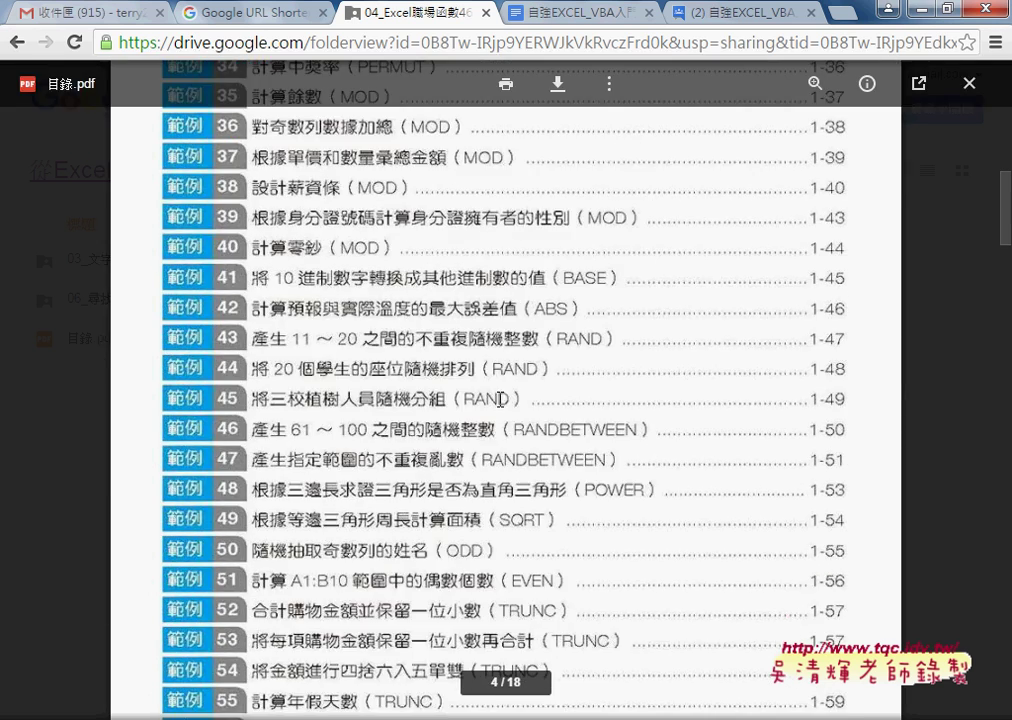
click(968, 84)
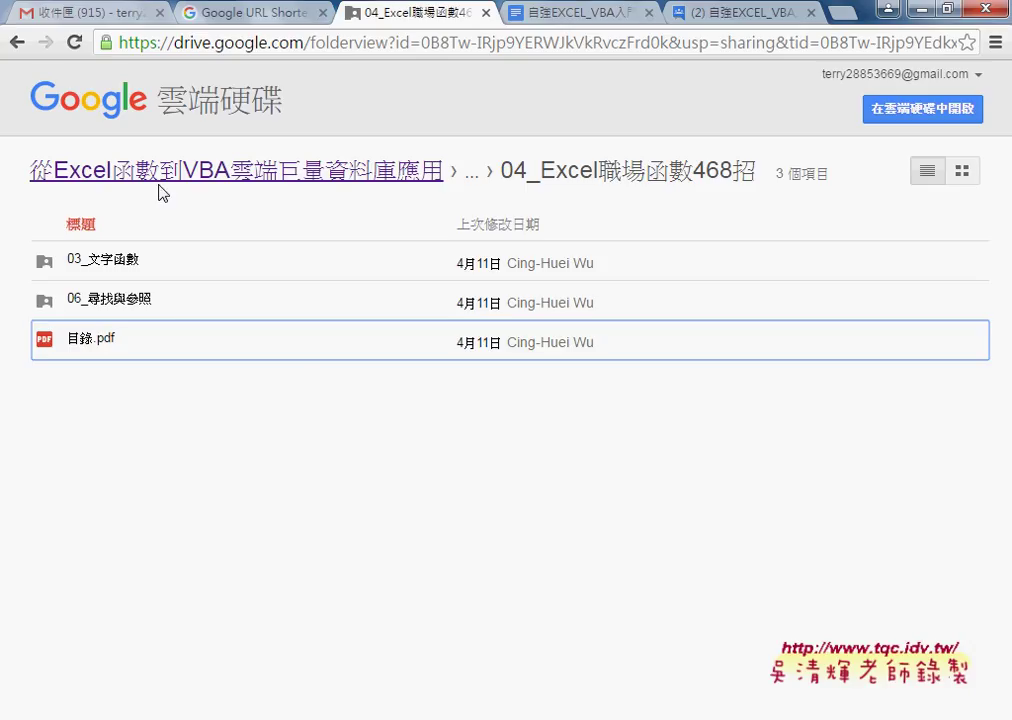
Peek into the 01_入門 folder, then return and open the 02_進階 folder
click(17, 42)
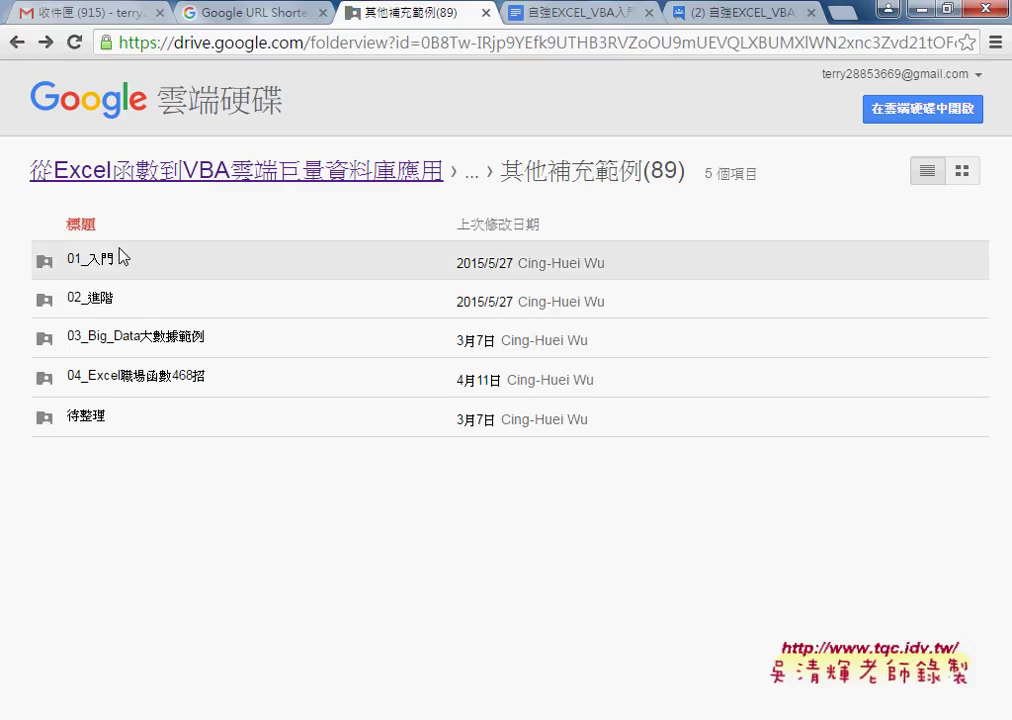
click(101, 264)
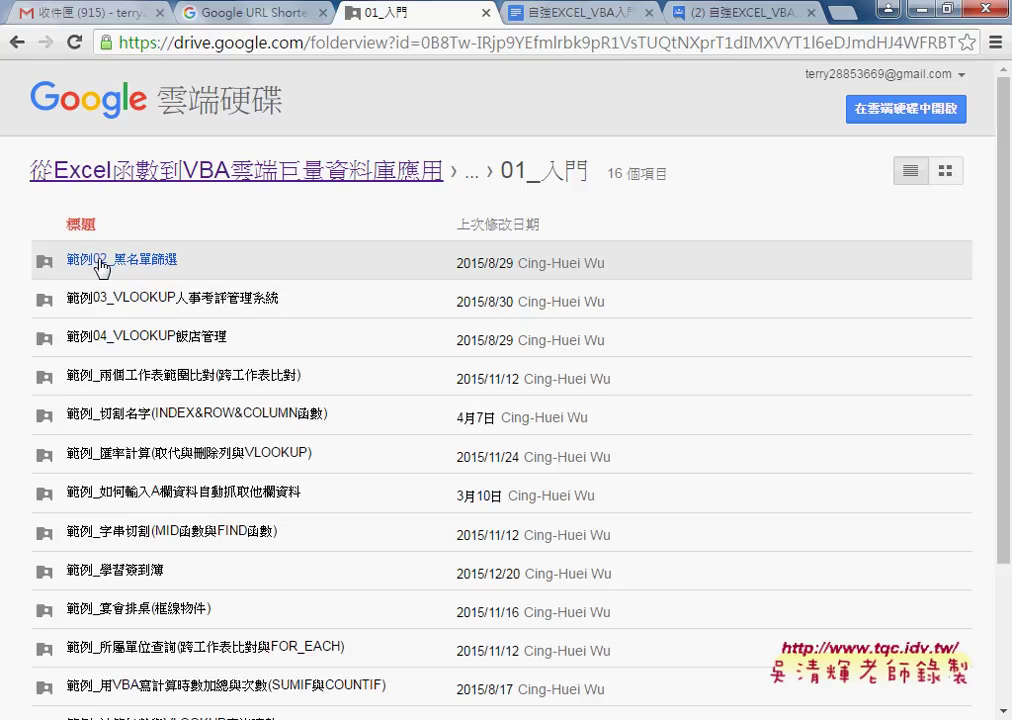
click(16, 43)
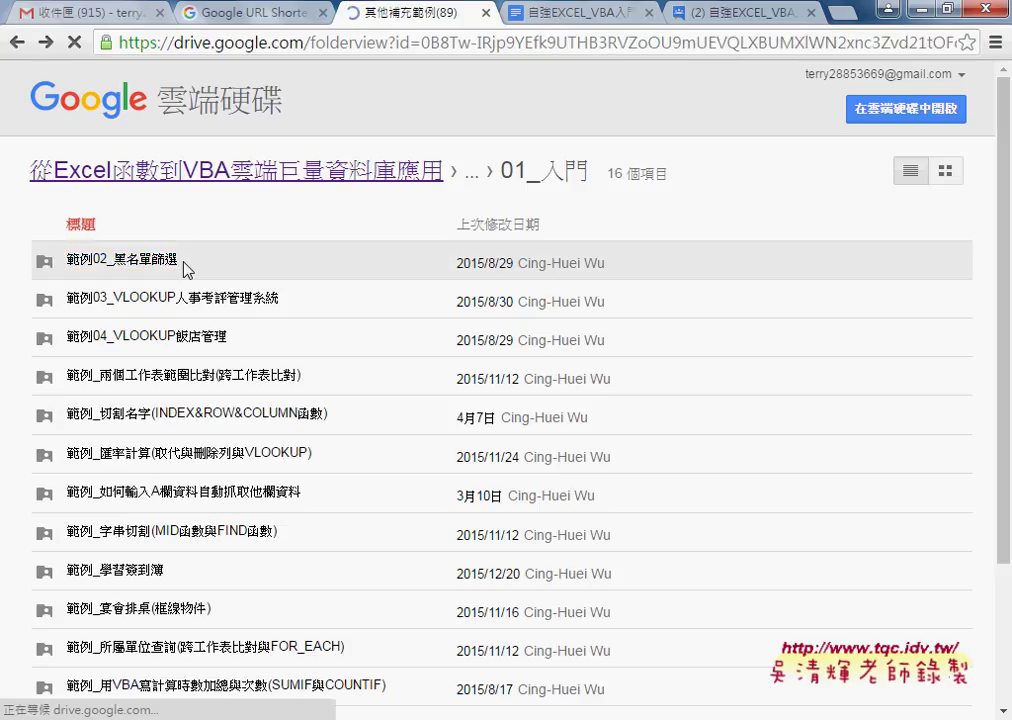
click(105, 300)
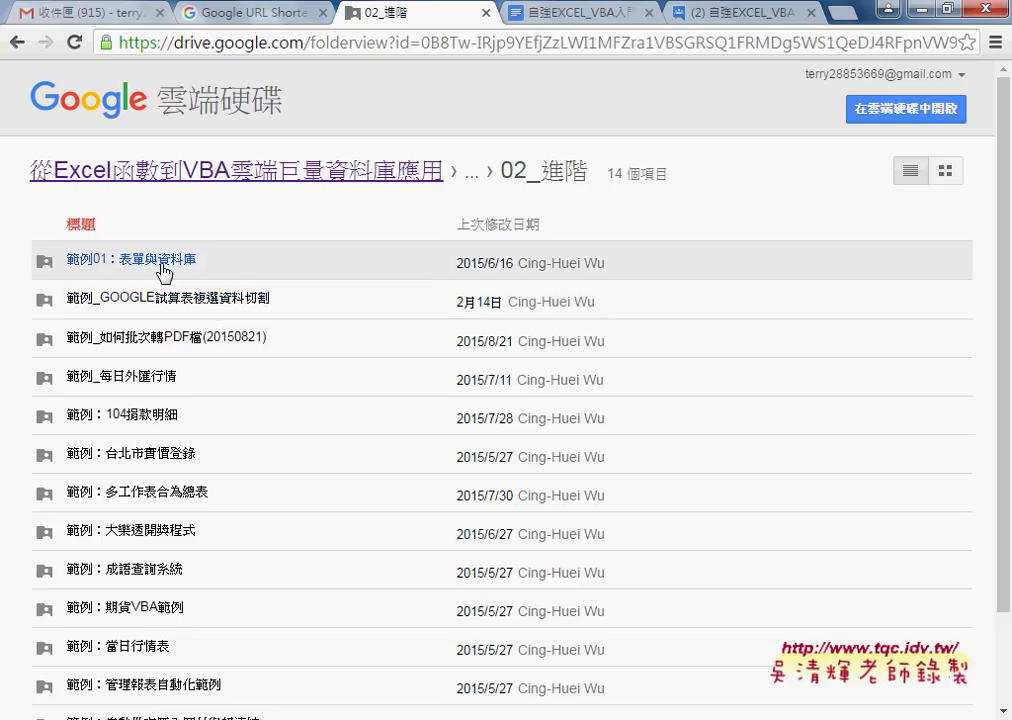
Scroll the 02_進階 file list and go back to the previous page
scroll(162, 410, down, 2)
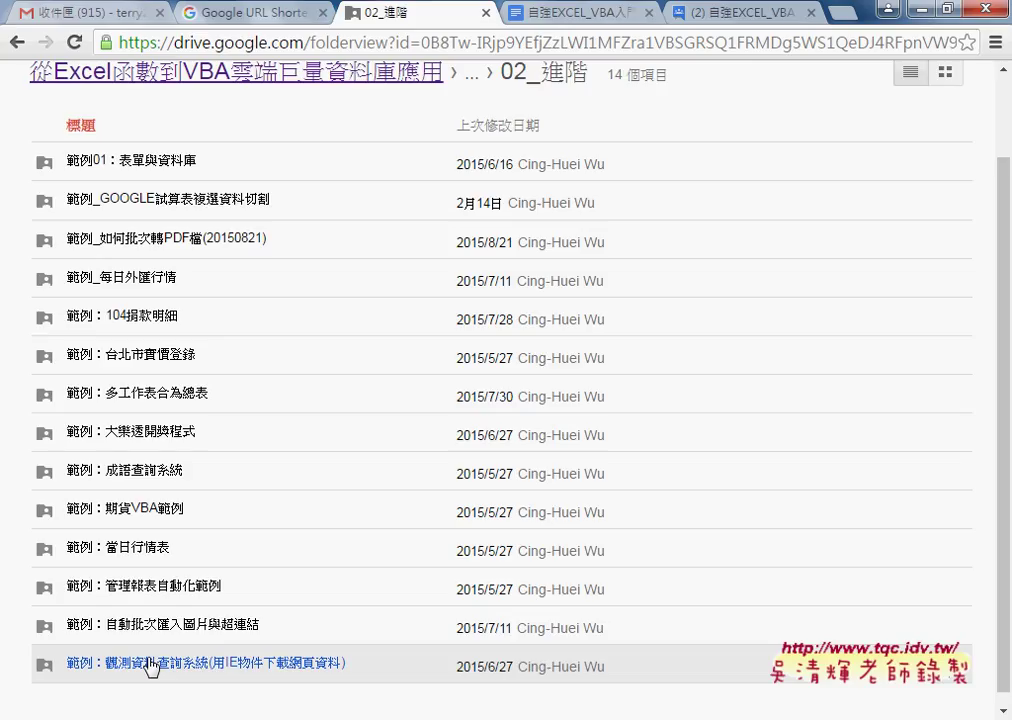
click(16, 42)
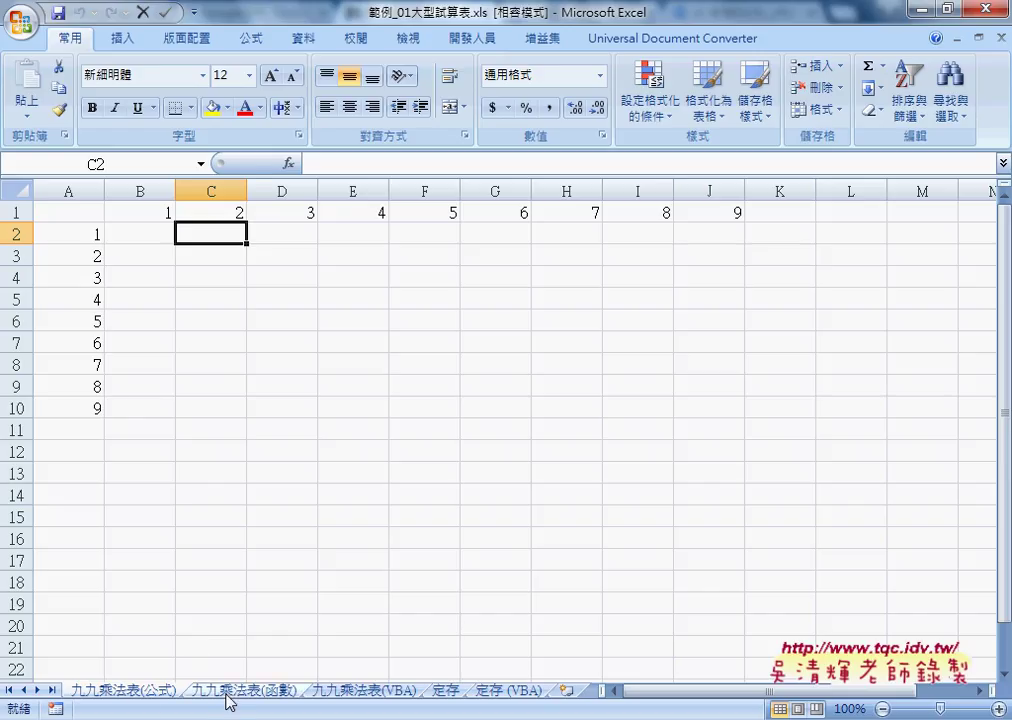
click(350, 691)
click(446, 691)
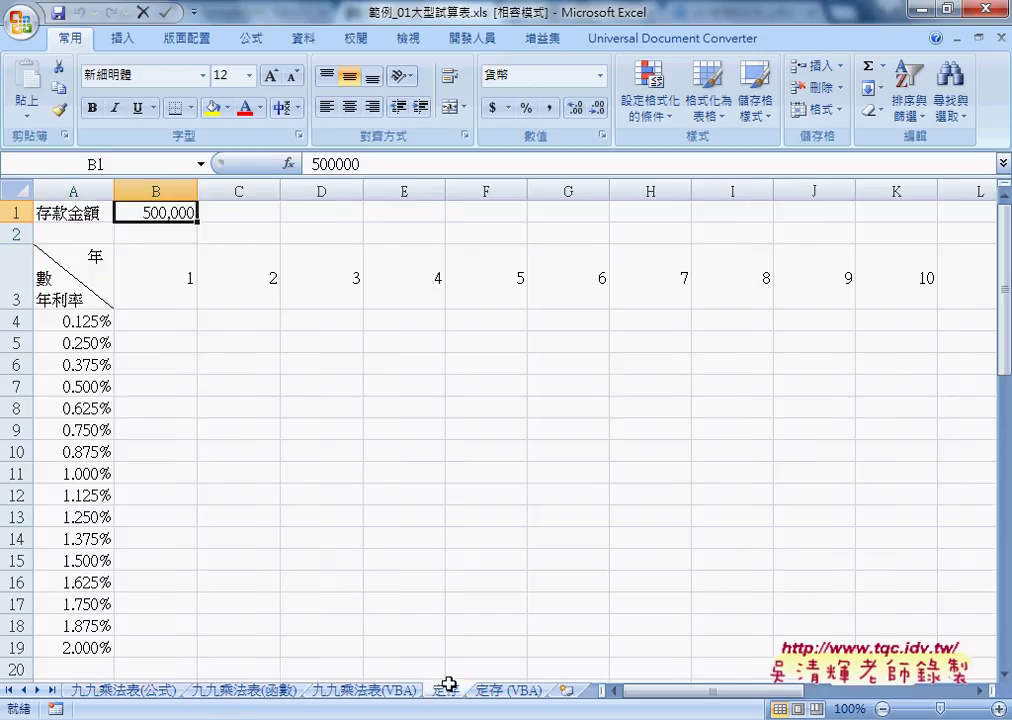
click(512, 691)
click(155, 692)
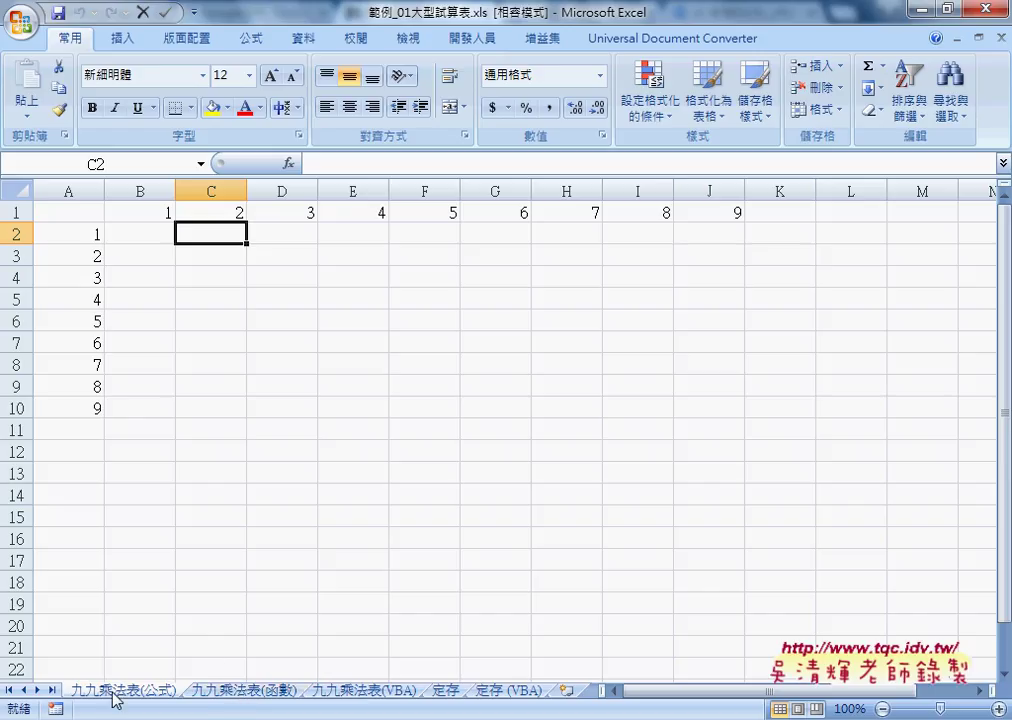
click(240, 690)
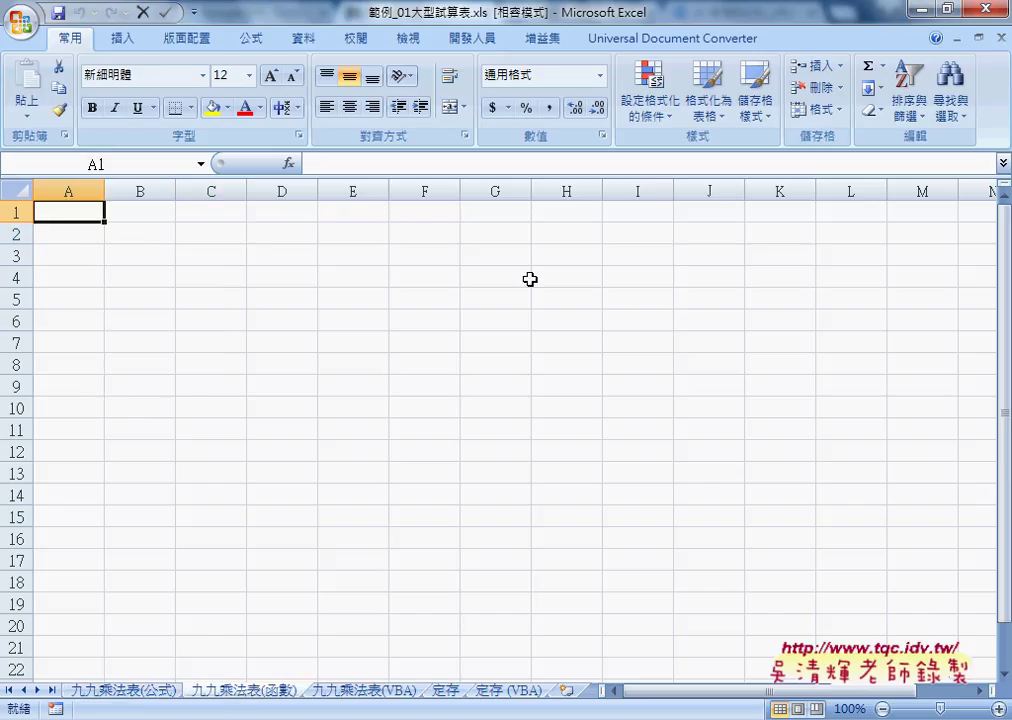
click(125, 702)
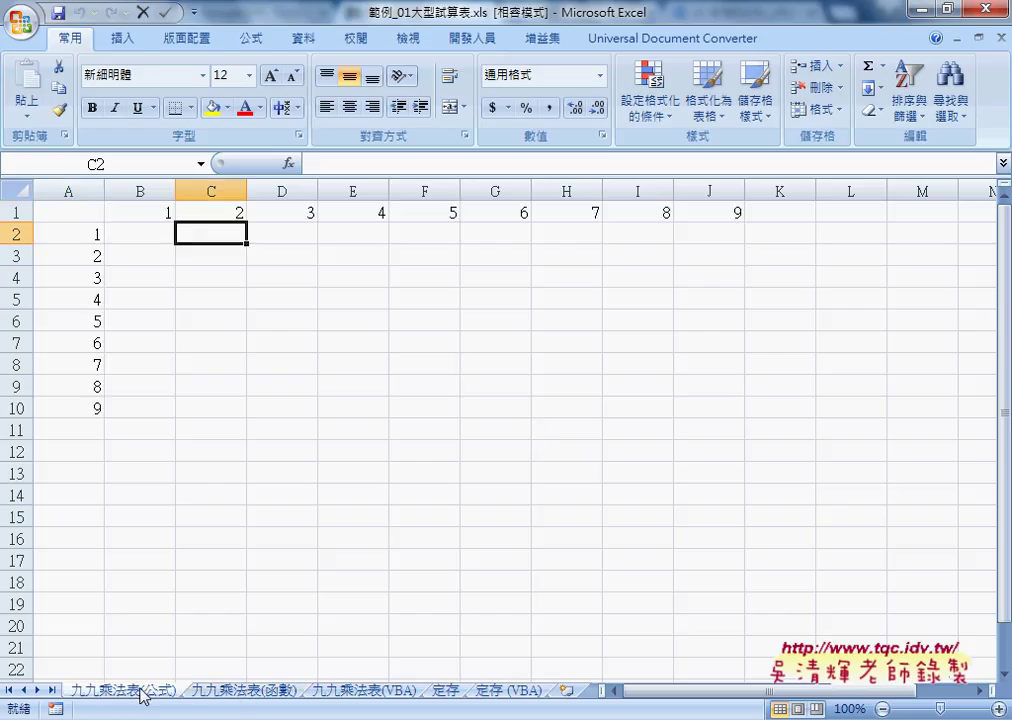
click(145, 232)
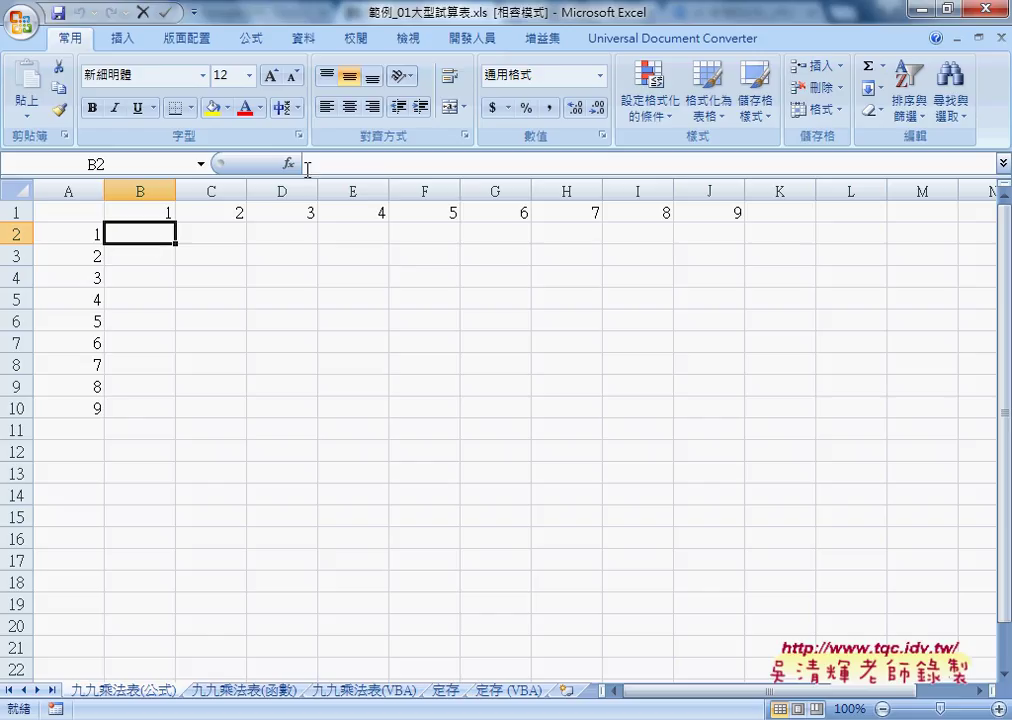
click(365, 164)
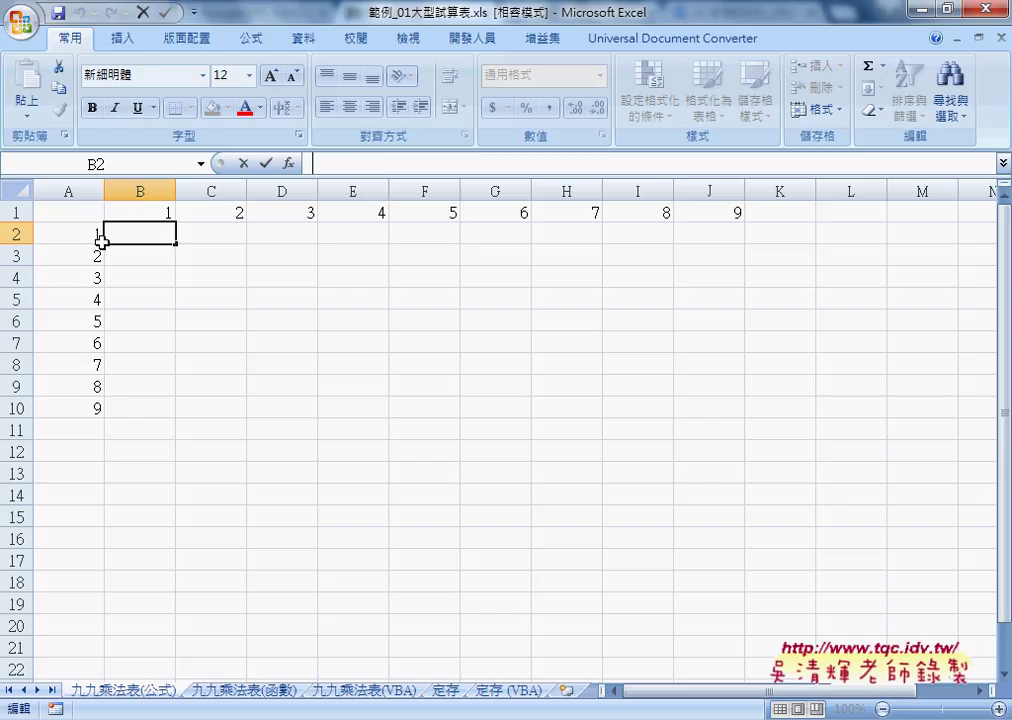
Begin B2's formula as =B1&"X"&A2&"="& referencing the header cells
click(315, 166)
text(-)
key(BackSpace)
text(=)
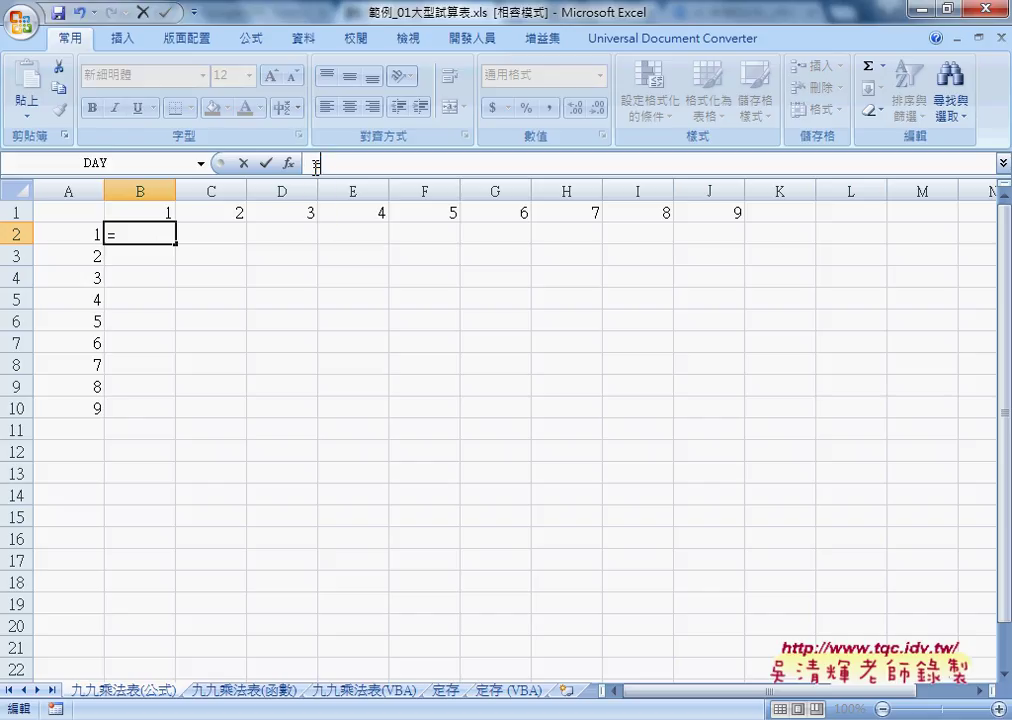
click(156, 214)
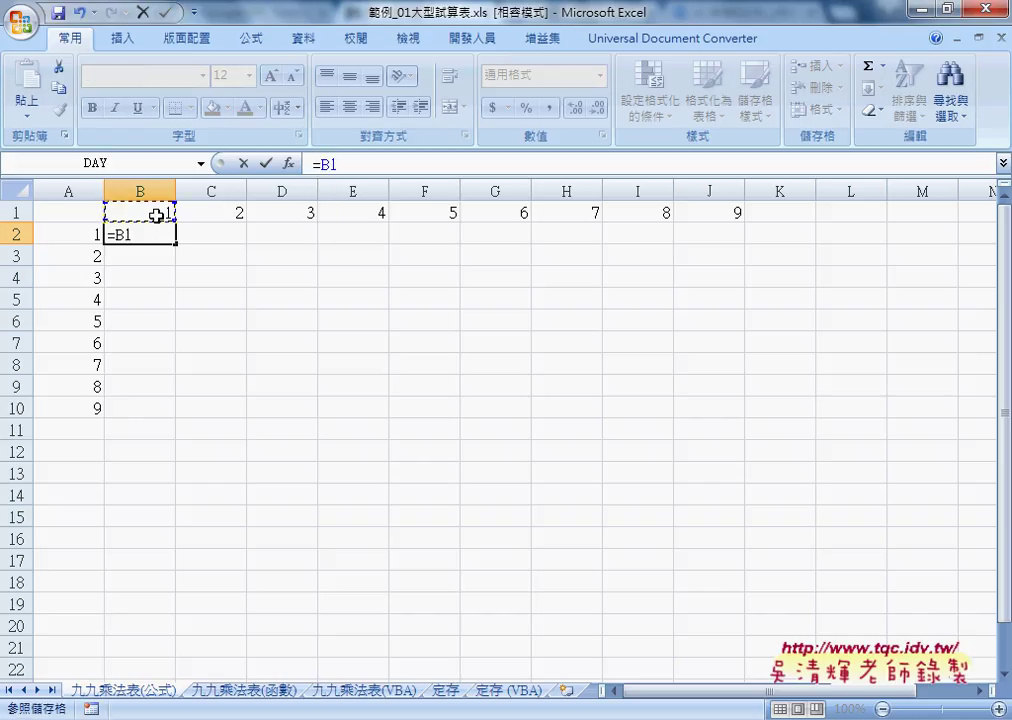
text(&")
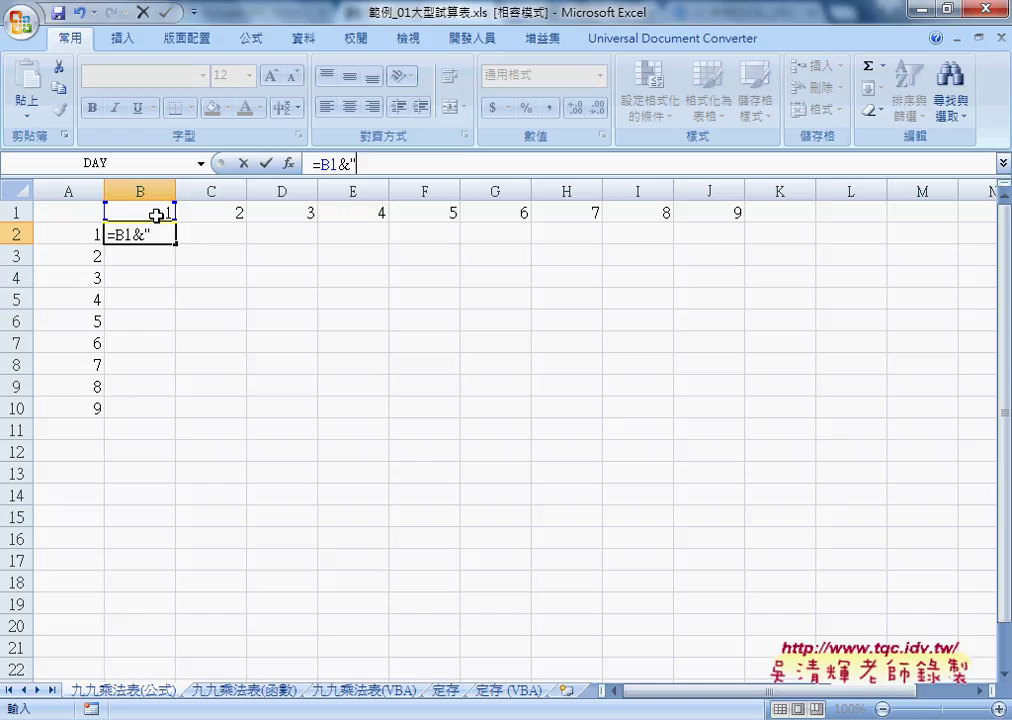
text(X")
text(&)
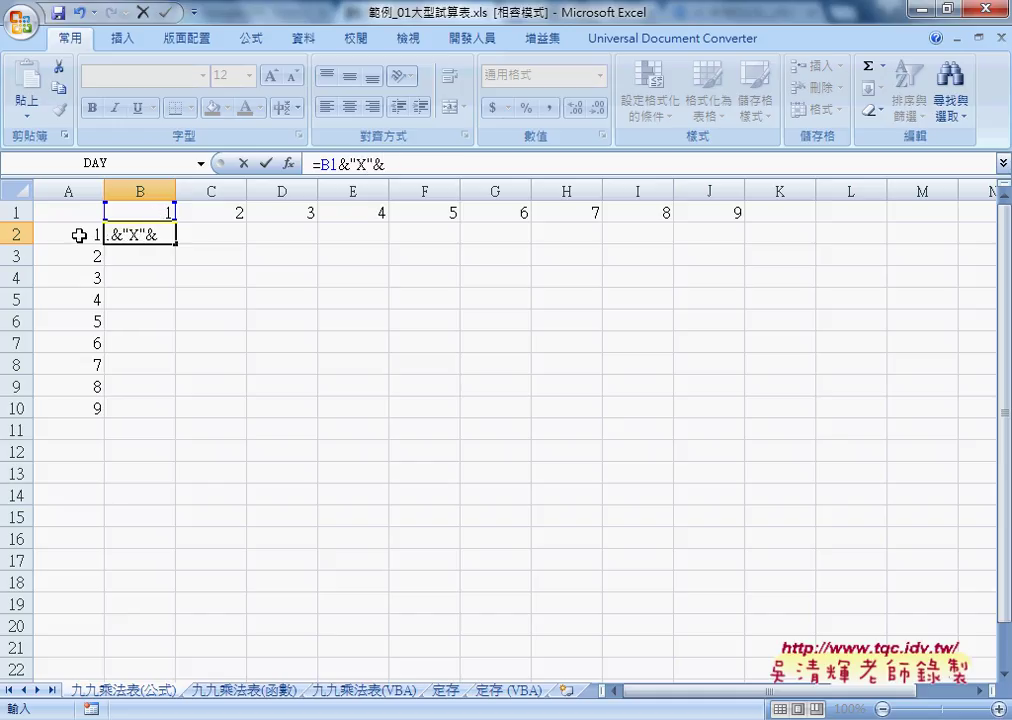
click(78, 235)
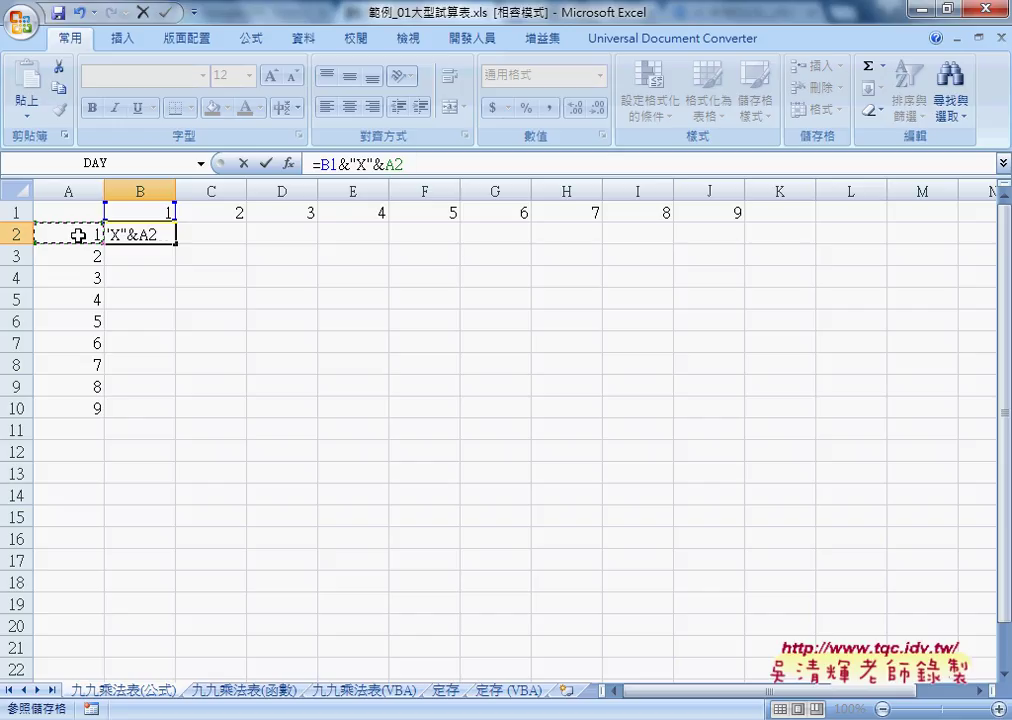
text(&"=")
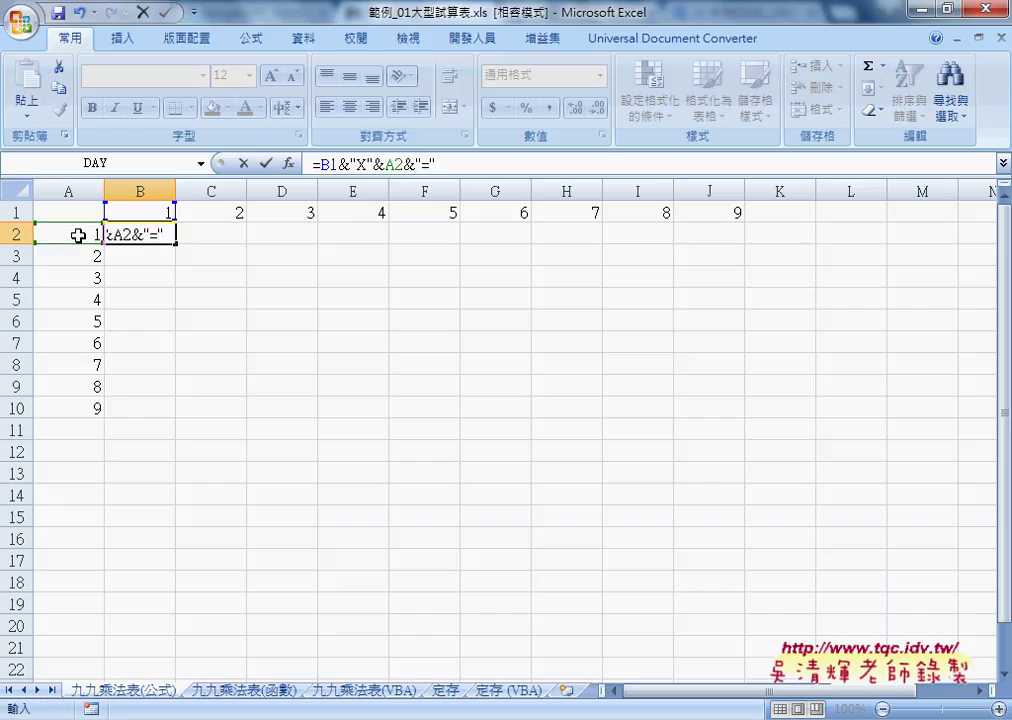
text(&)
Complete it as =B1&"X"&A2&"="&B1*A2 so B2 shows 1X1=1, centred
drag(319, 163, 403, 163)
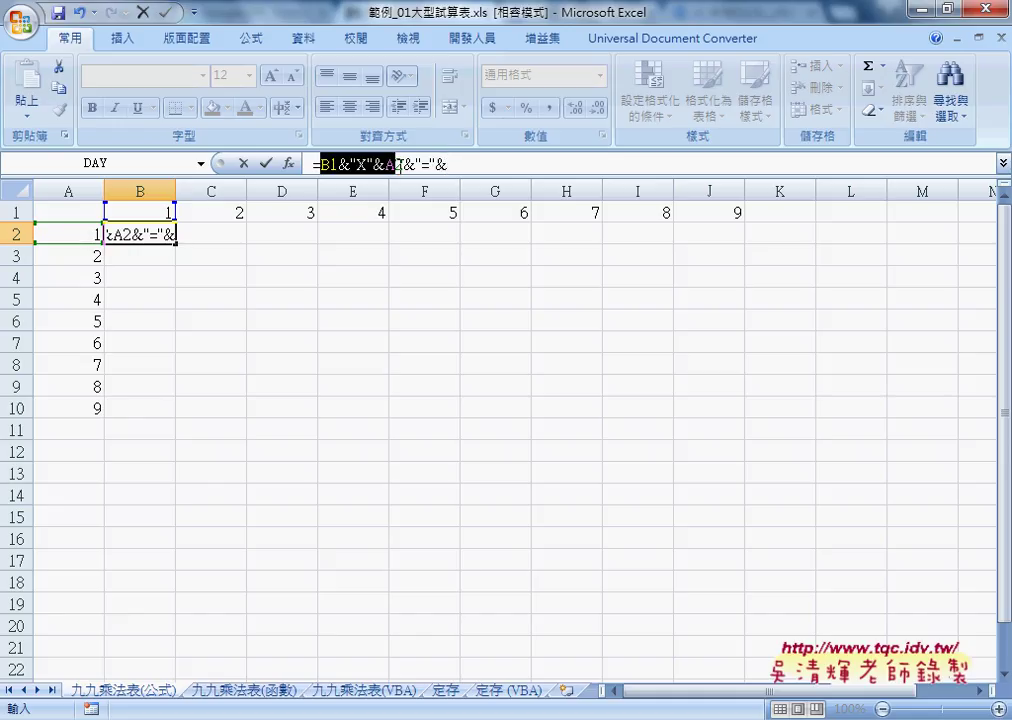
key(ctrl+c)
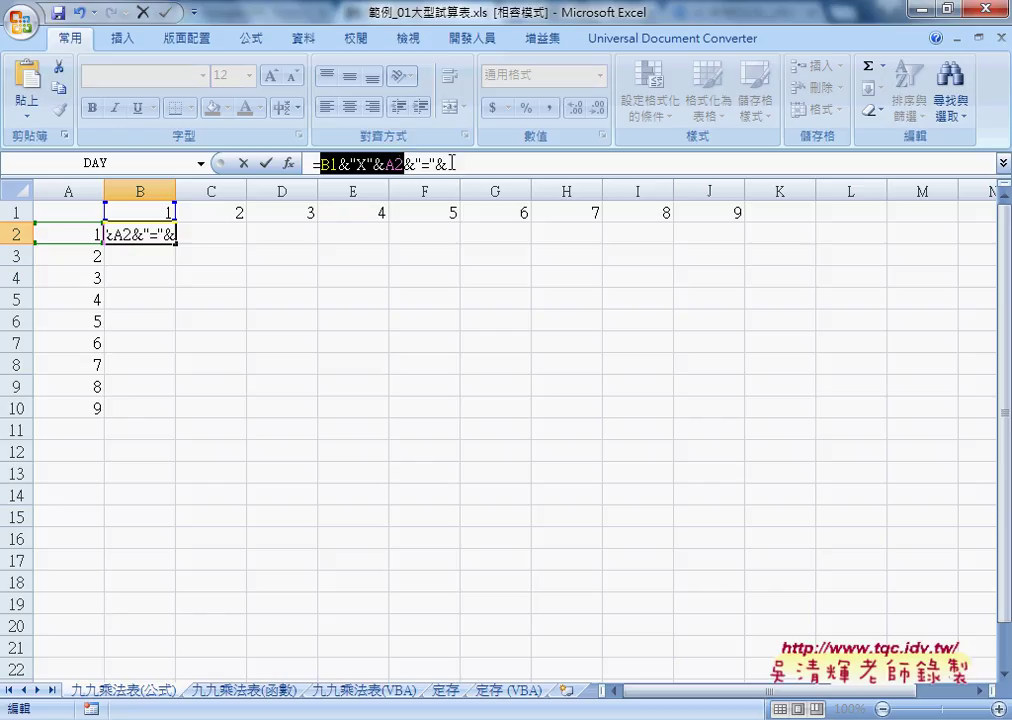
click(463, 159)
key(ctrl+v)
drag(465, 165, 507, 165)
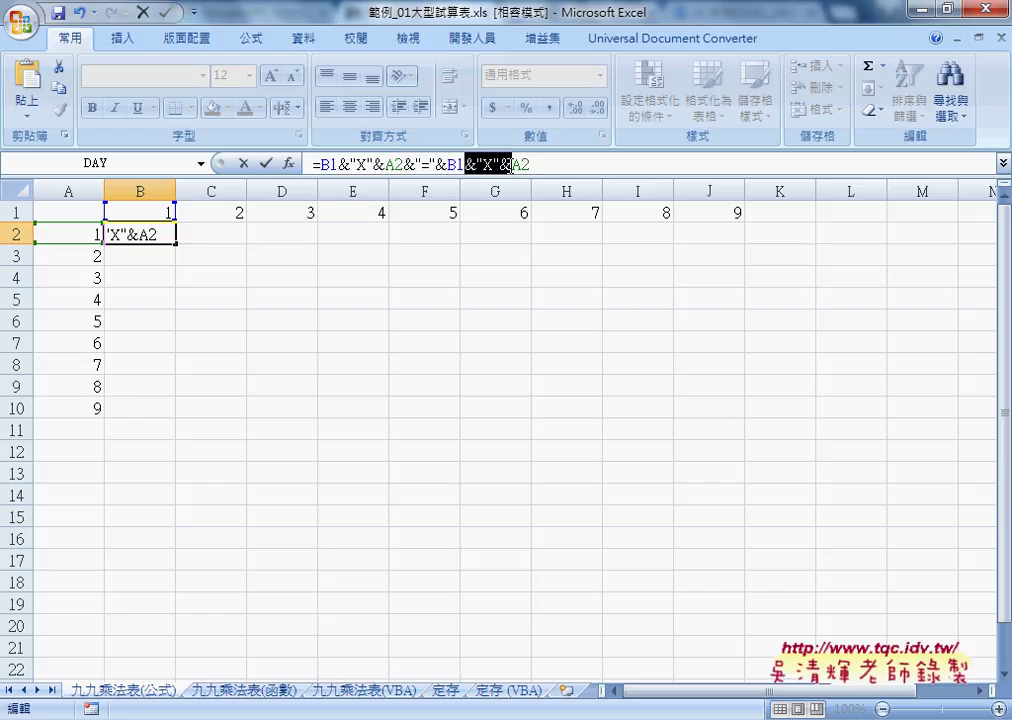
text(*)
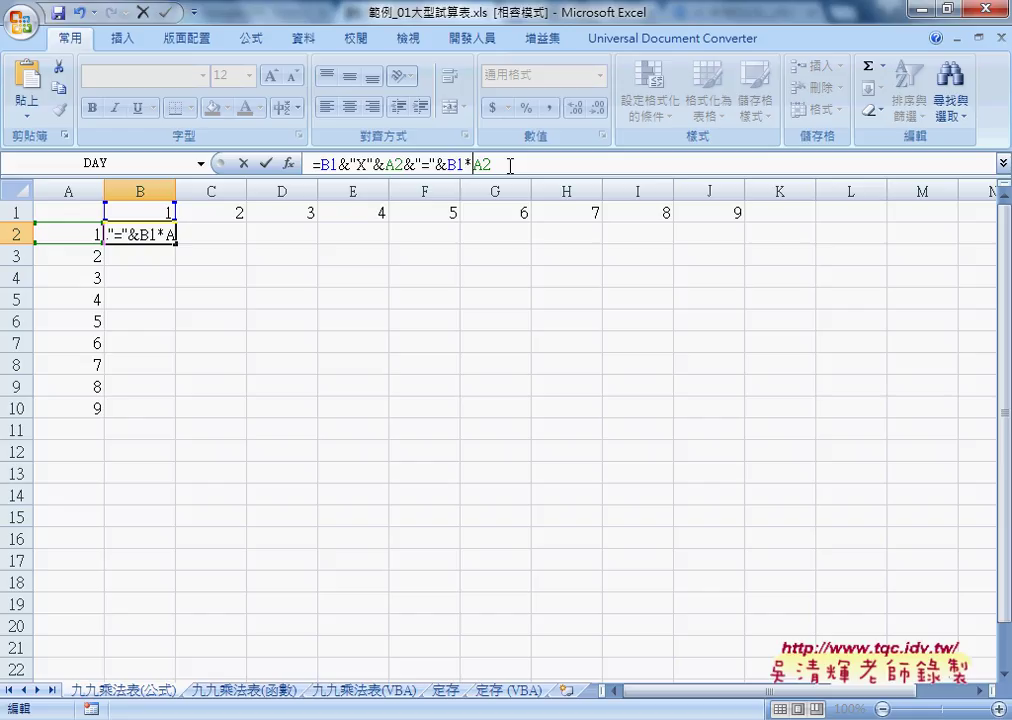
click(265, 163)
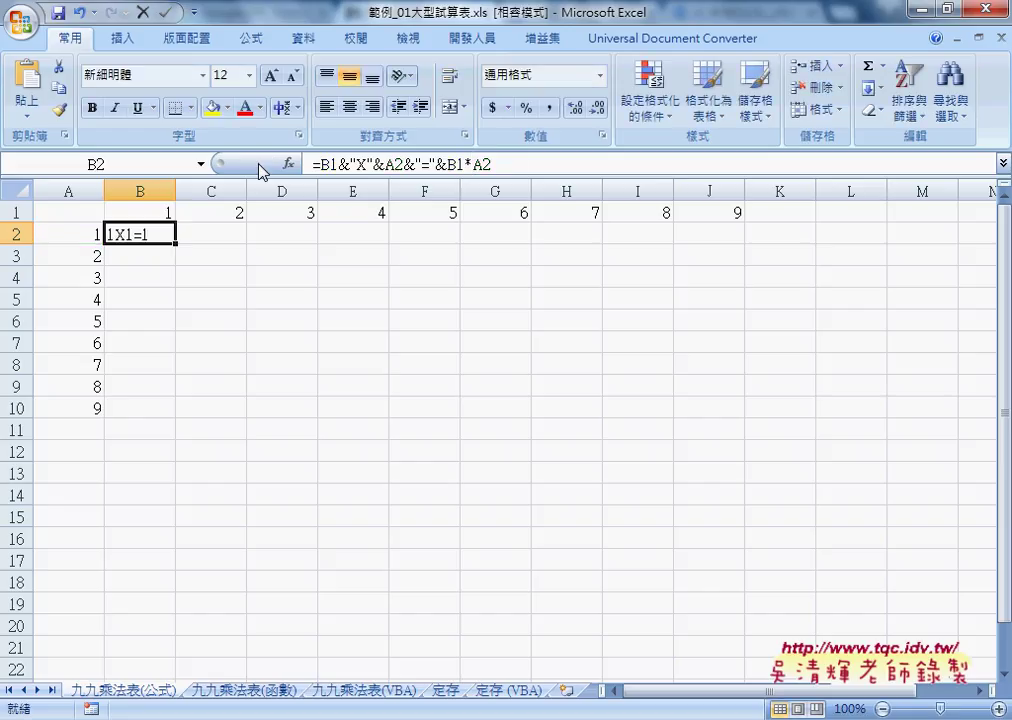
click(350, 108)
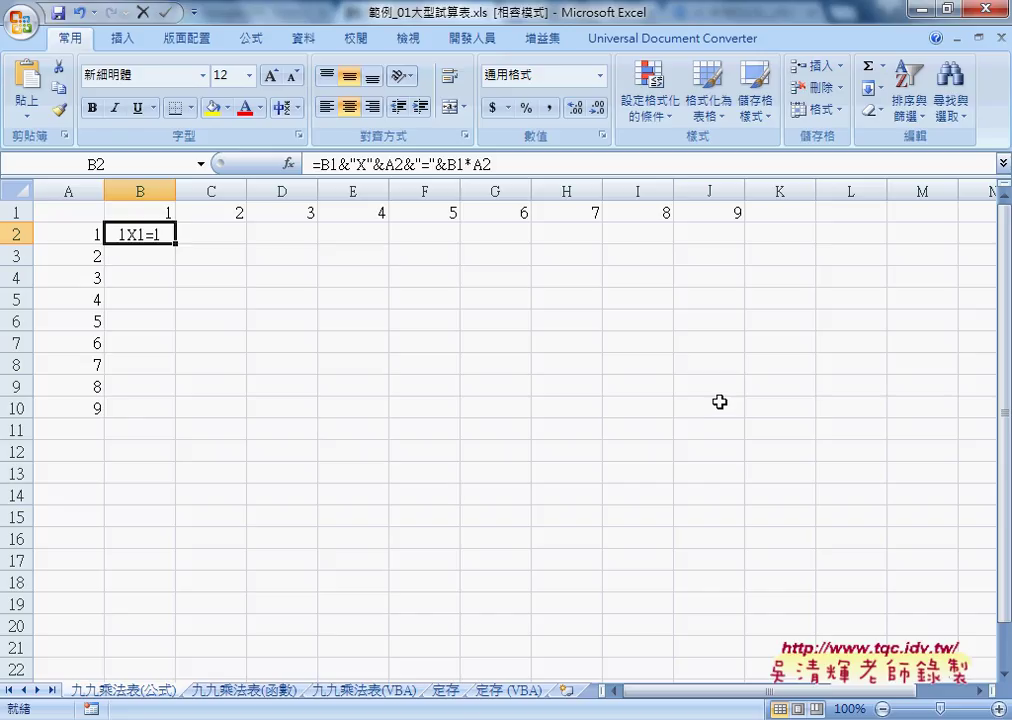
Fill B2's formula down to B10, producing #VALUE! in B3:B10, and reselect B2
drag(175, 243, 175, 418)
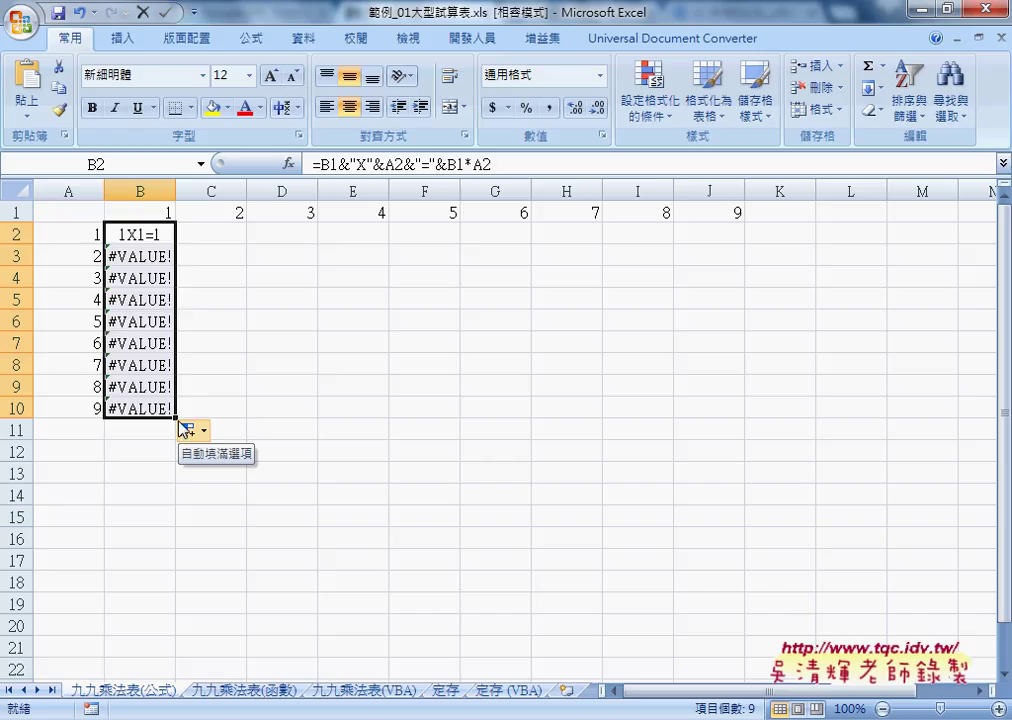
click(140, 240)
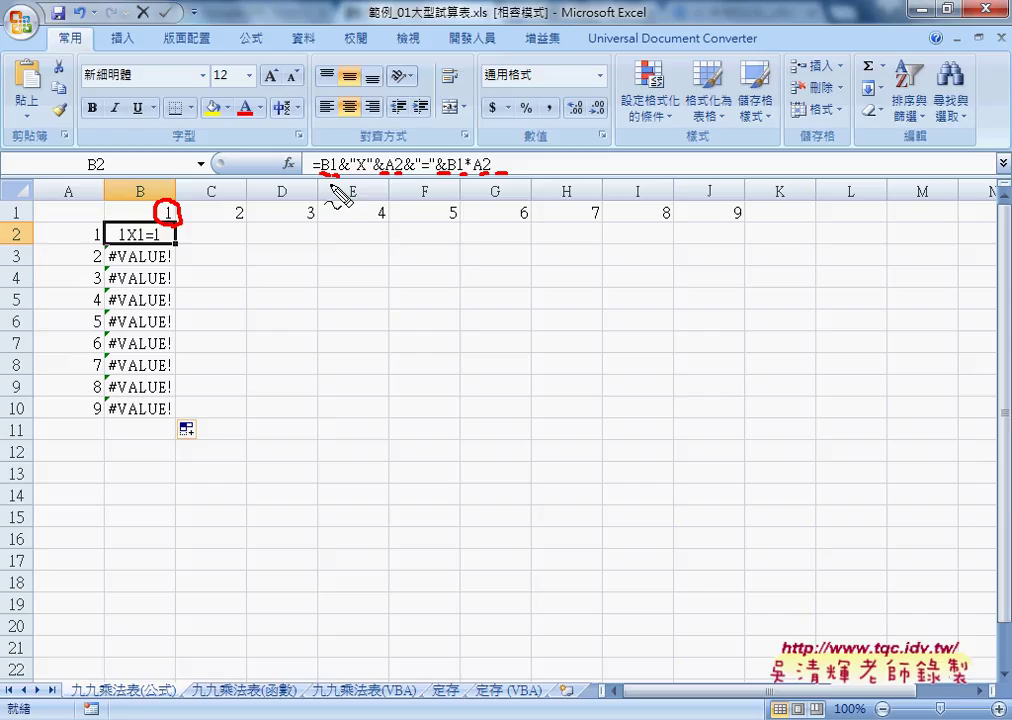
Change both B1 references to $B$1 and refill down, giving 1X1=1 through 1X9=9
key(Escape)
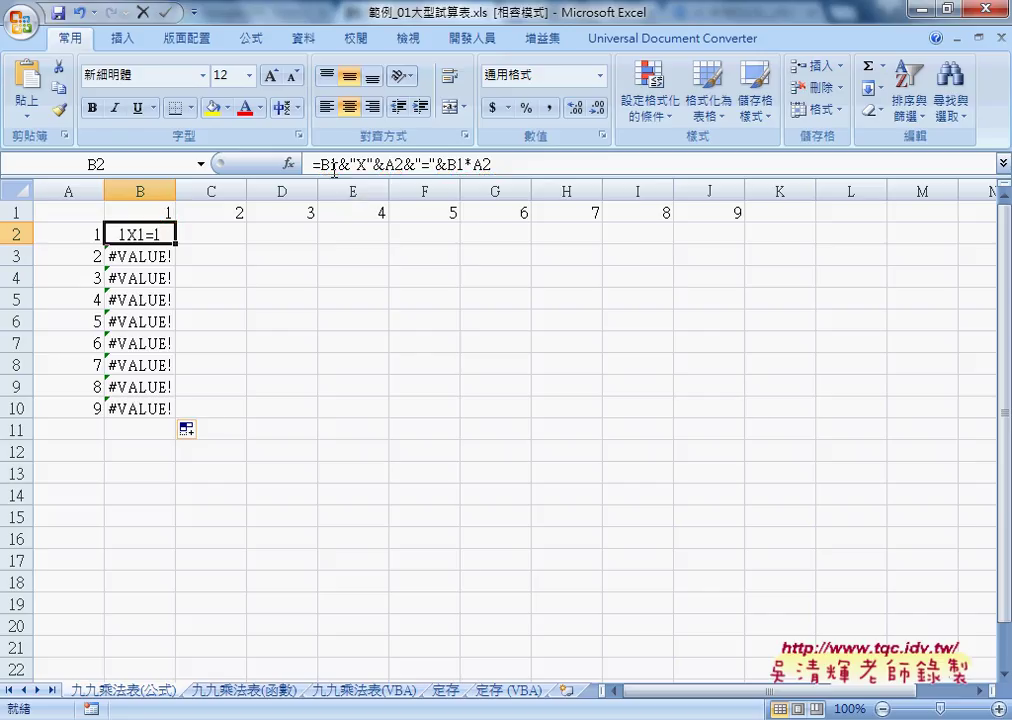
click(323, 164)
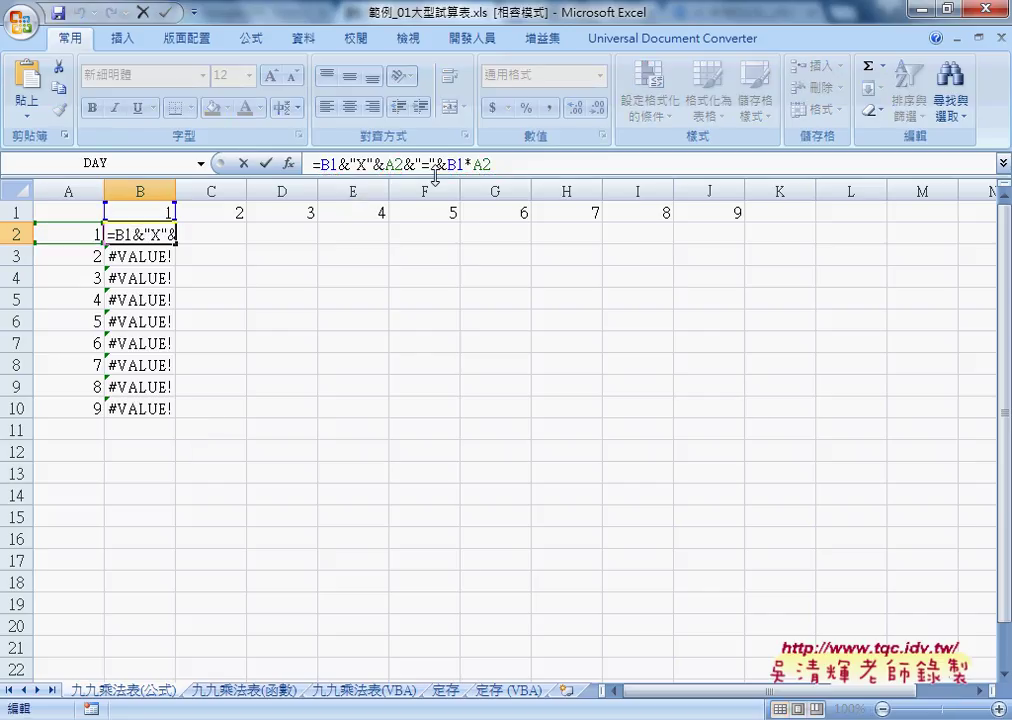
key(F4)
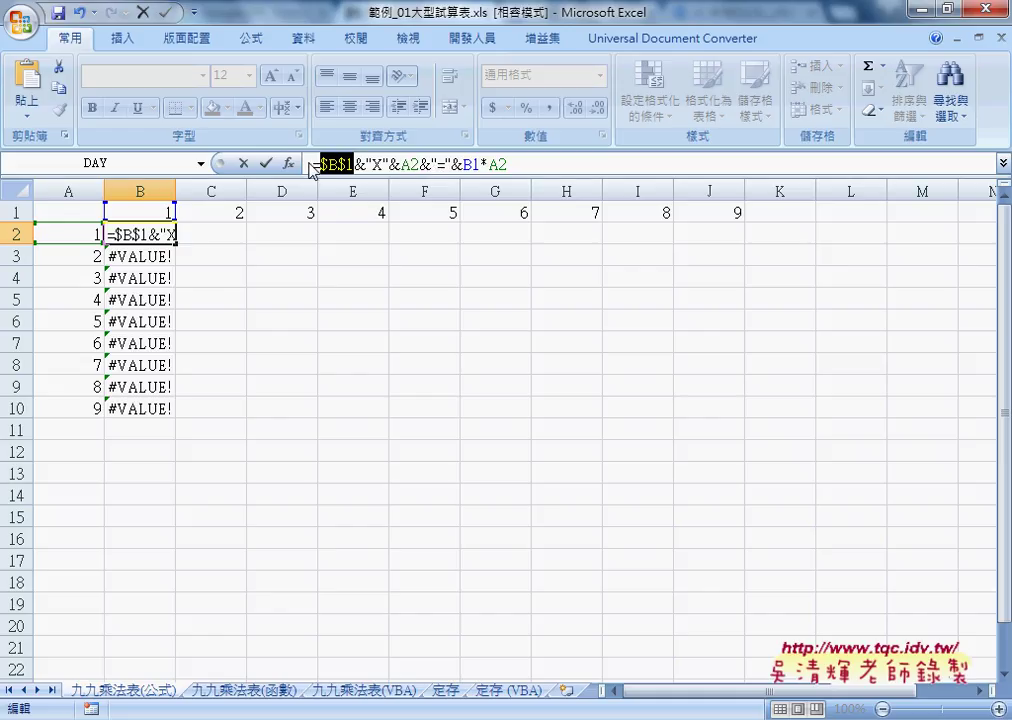
click(265, 163)
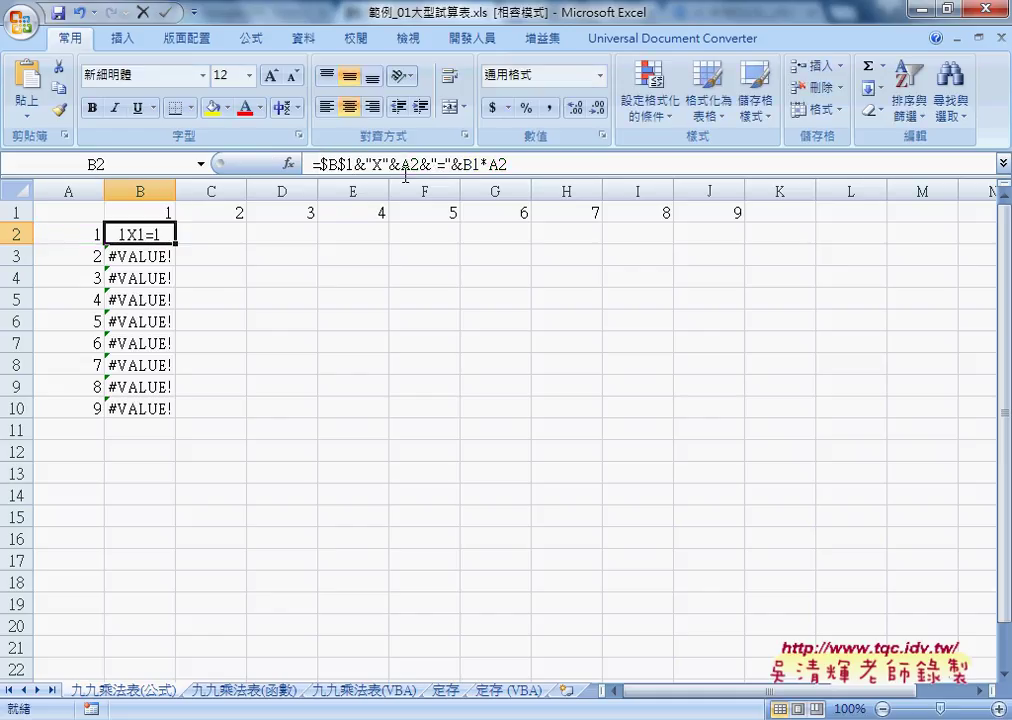
click(472, 164)
key(F4)
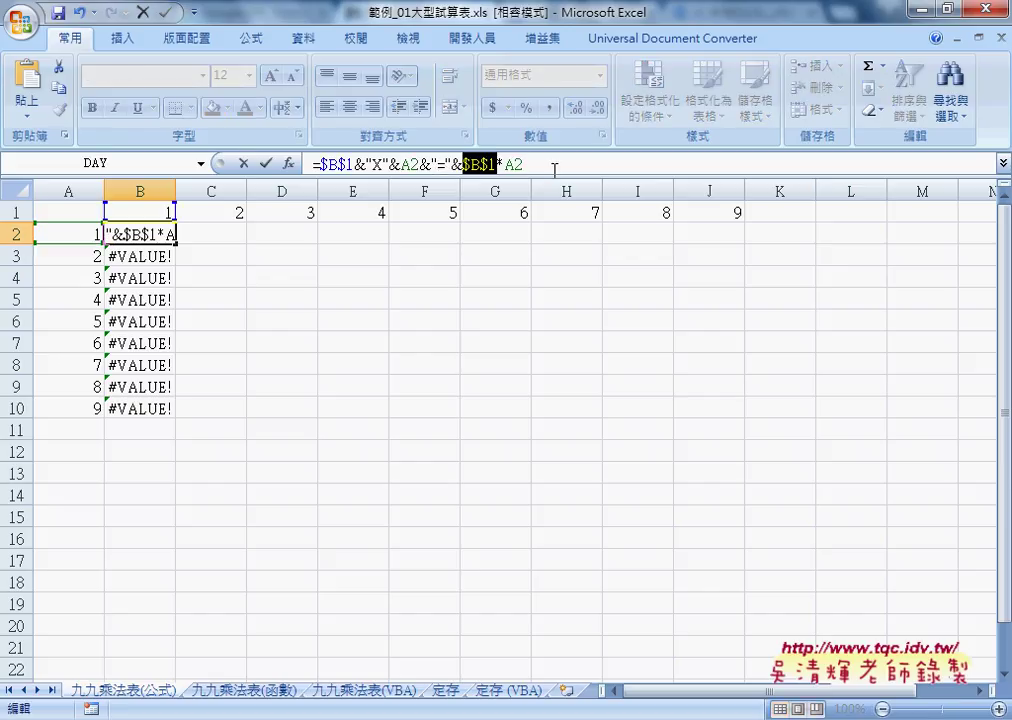
click(265, 163)
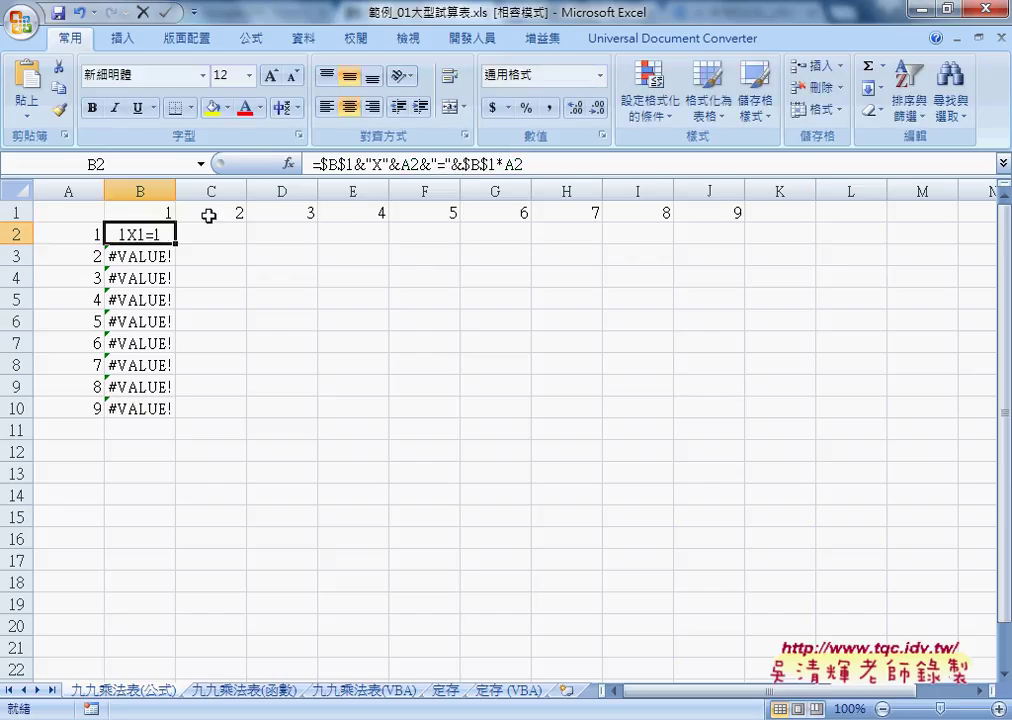
drag(175, 244, 175, 415)
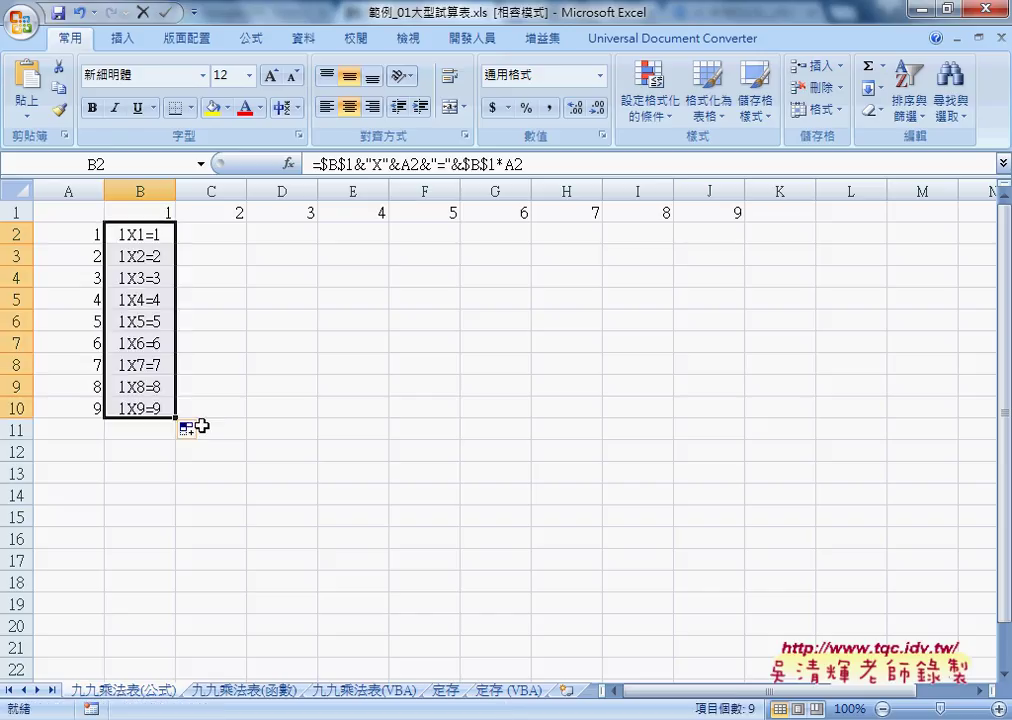
Fill B2:B10 across to column J and inspect the #VALUE! formulas in C2 and D2
drag(175, 417, 718, 420)
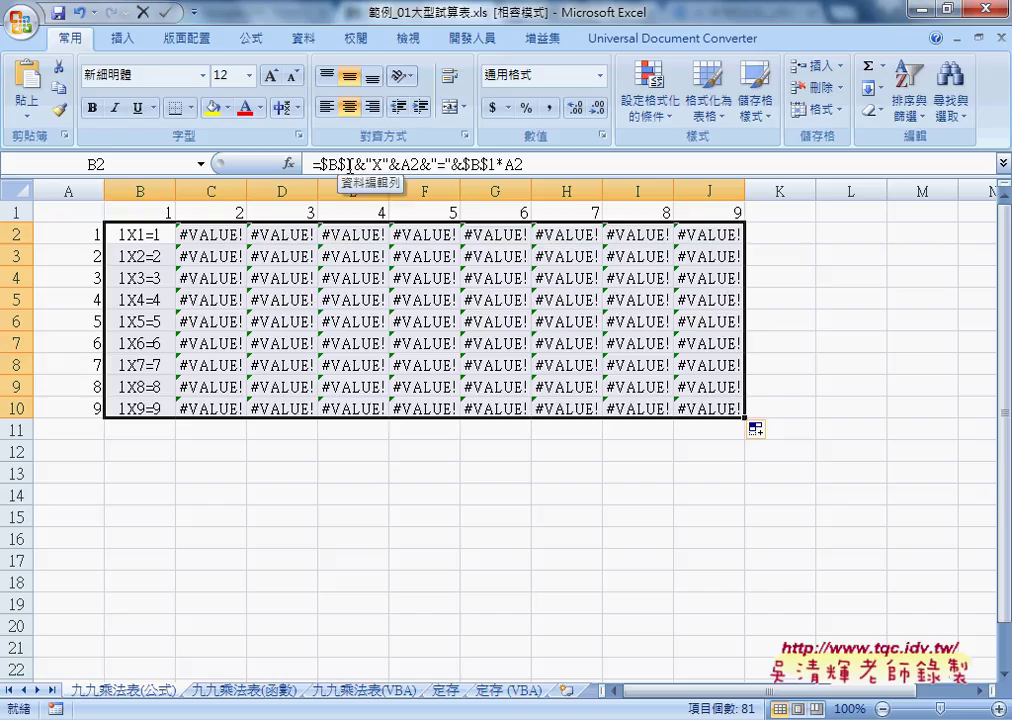
click(212, 233)
click(285, 234)
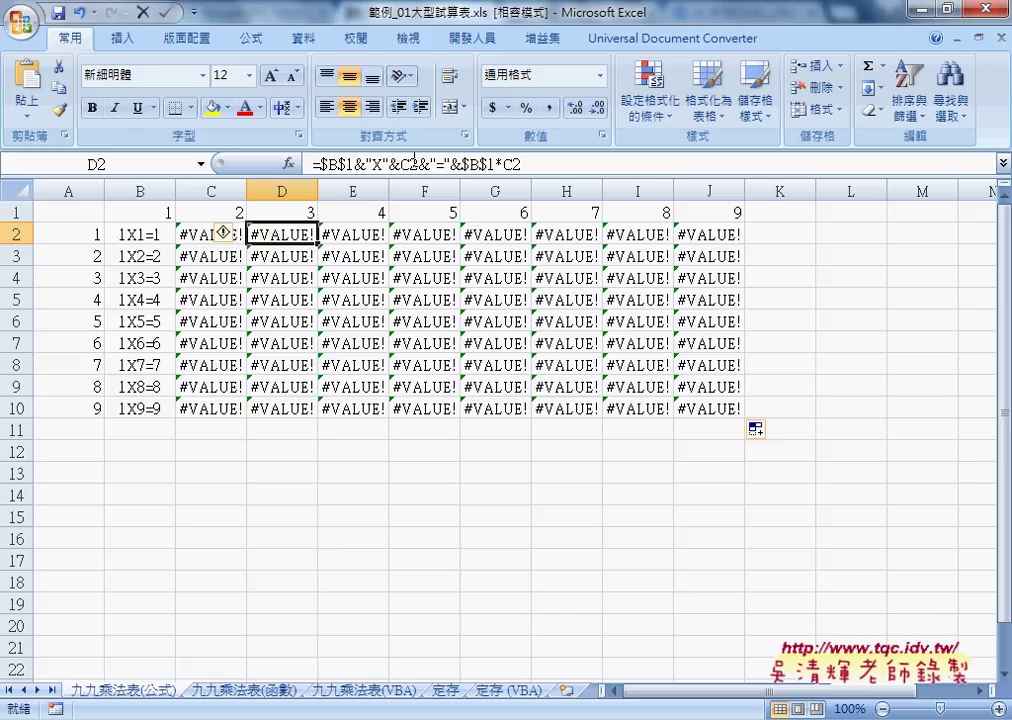
click(190, 234)
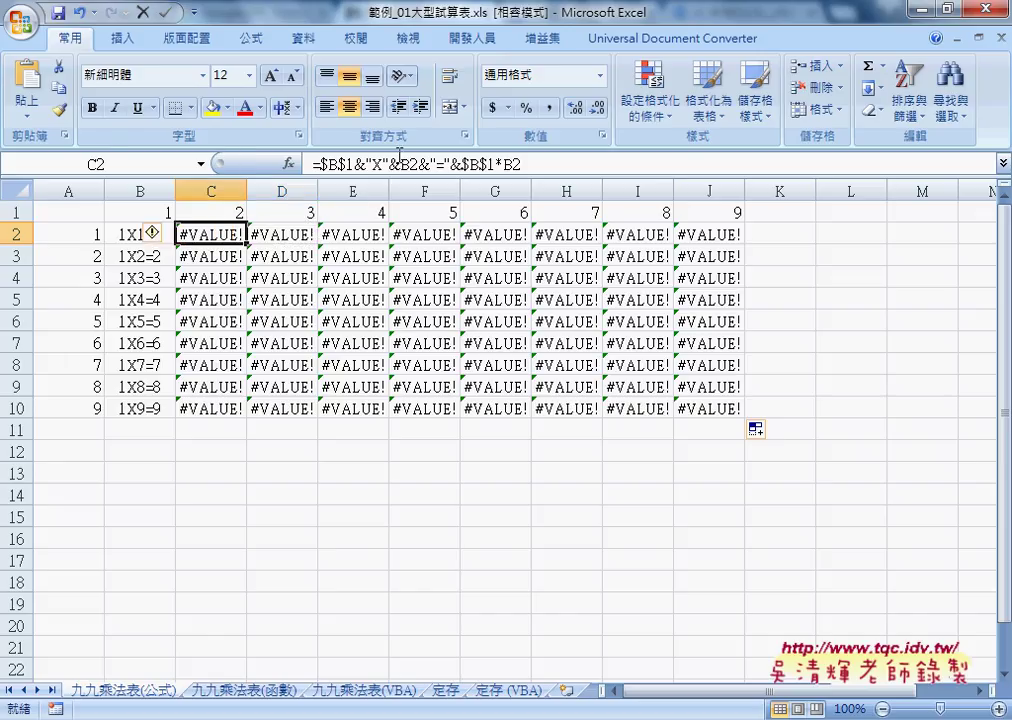
key(Right)
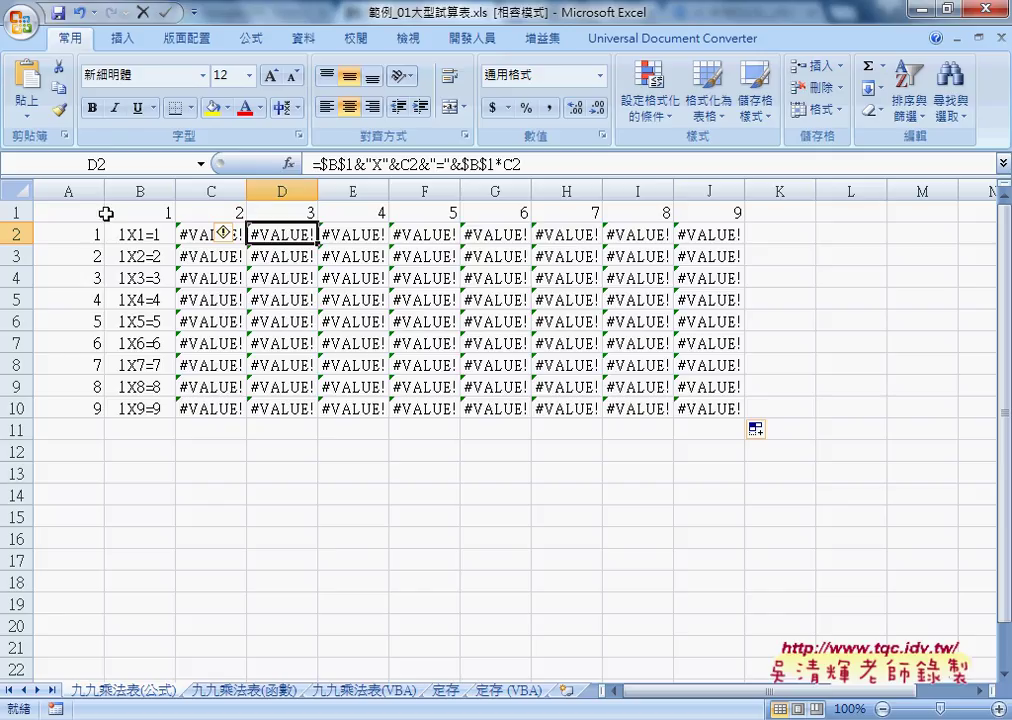
Point out the row 1 multipliers and column A multiplicands, then begin editing B2
click(14, 212)
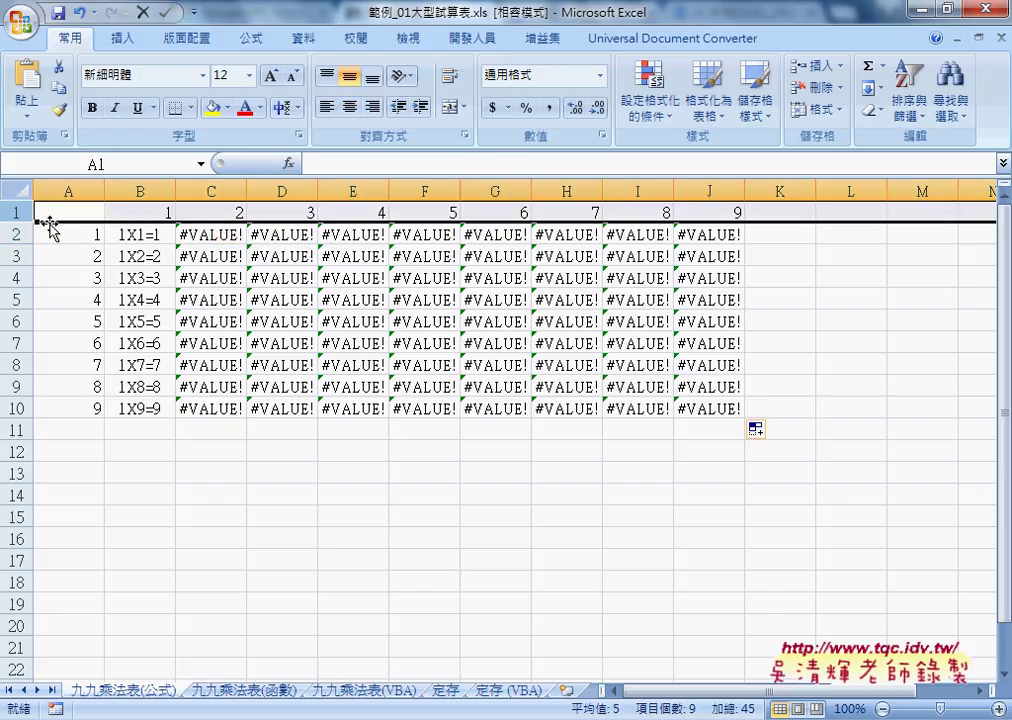
click(70, 190)
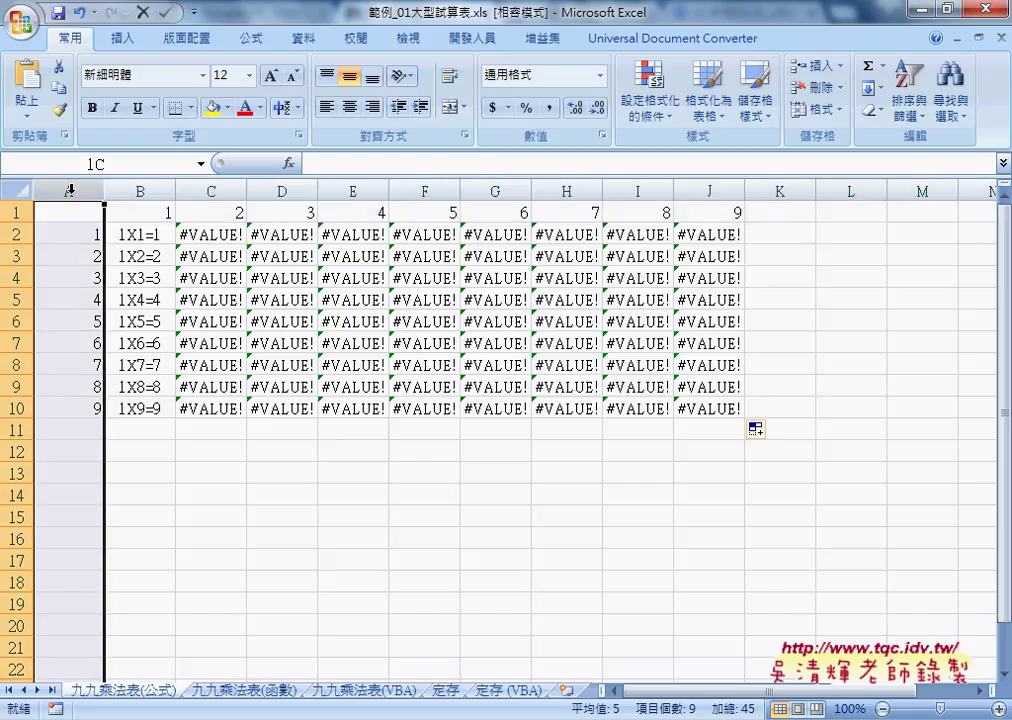
click(148, 236)
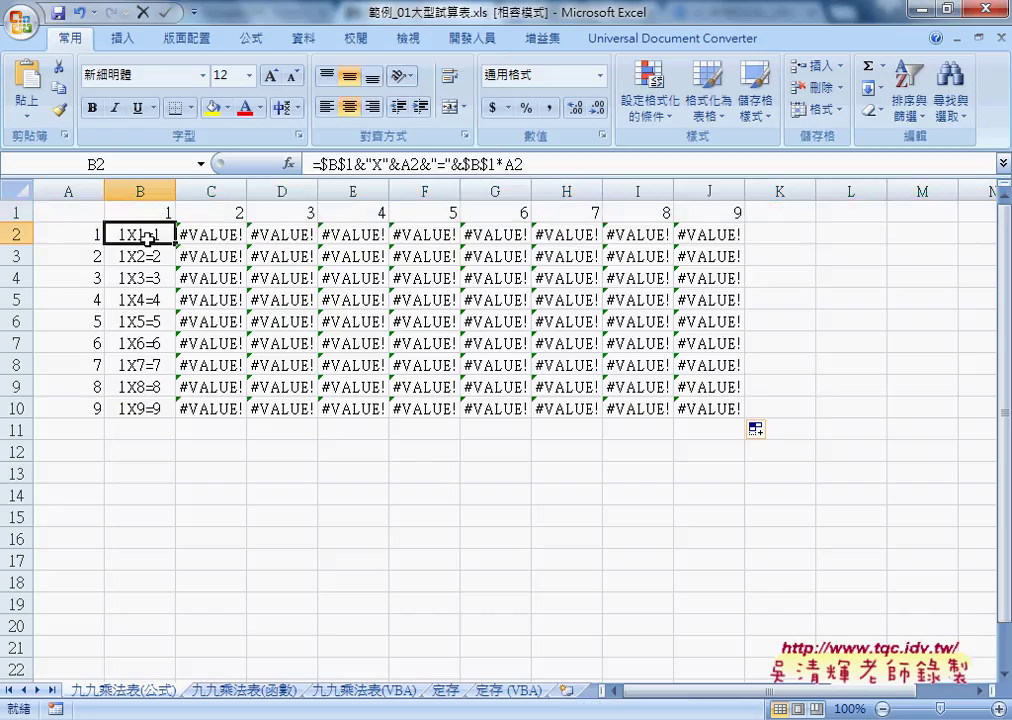
click(321, 163)
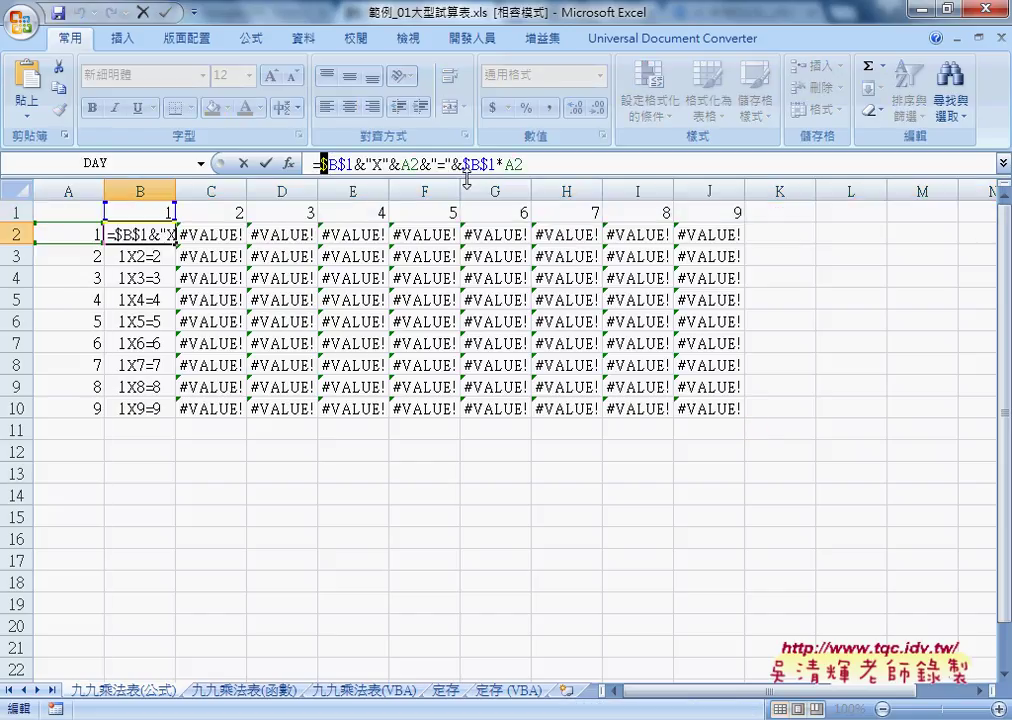
Rewrite B2's formula with mixed references as =B$1&"X"&$A2&"="&B$1*$A2
key(Delete)
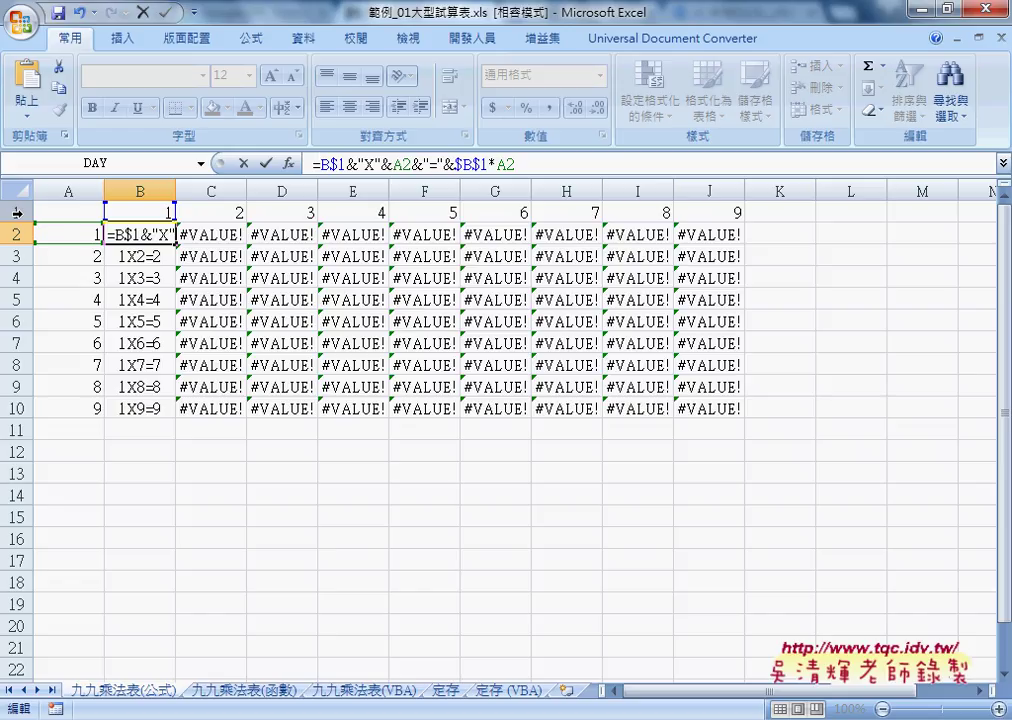
drag(331, 164, 347, 164)
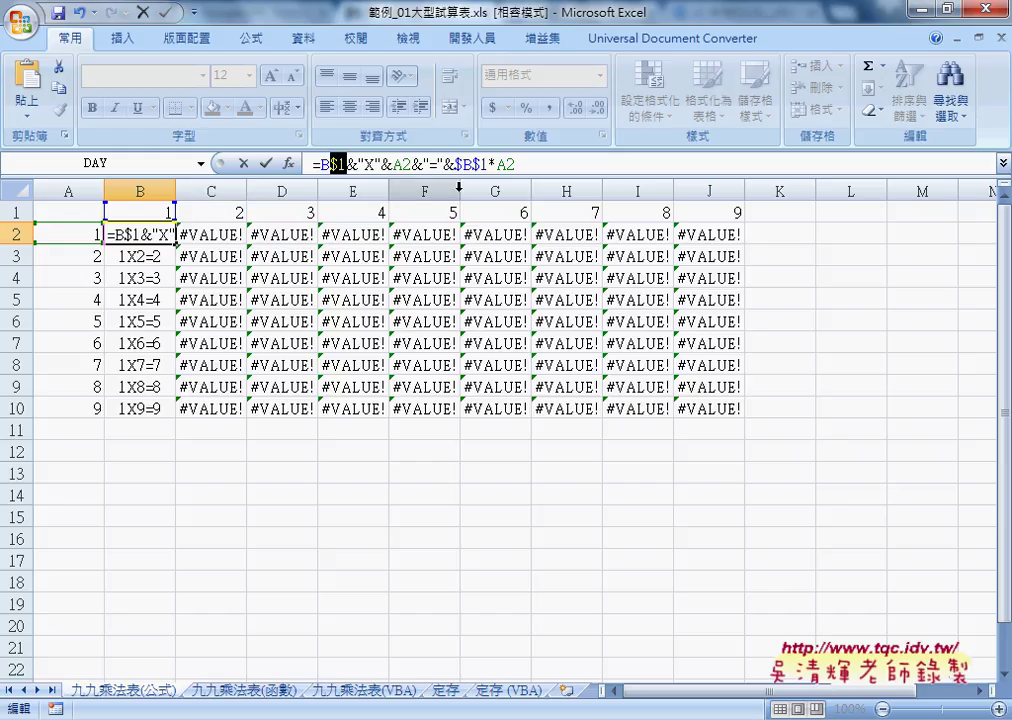
click(458, 163)
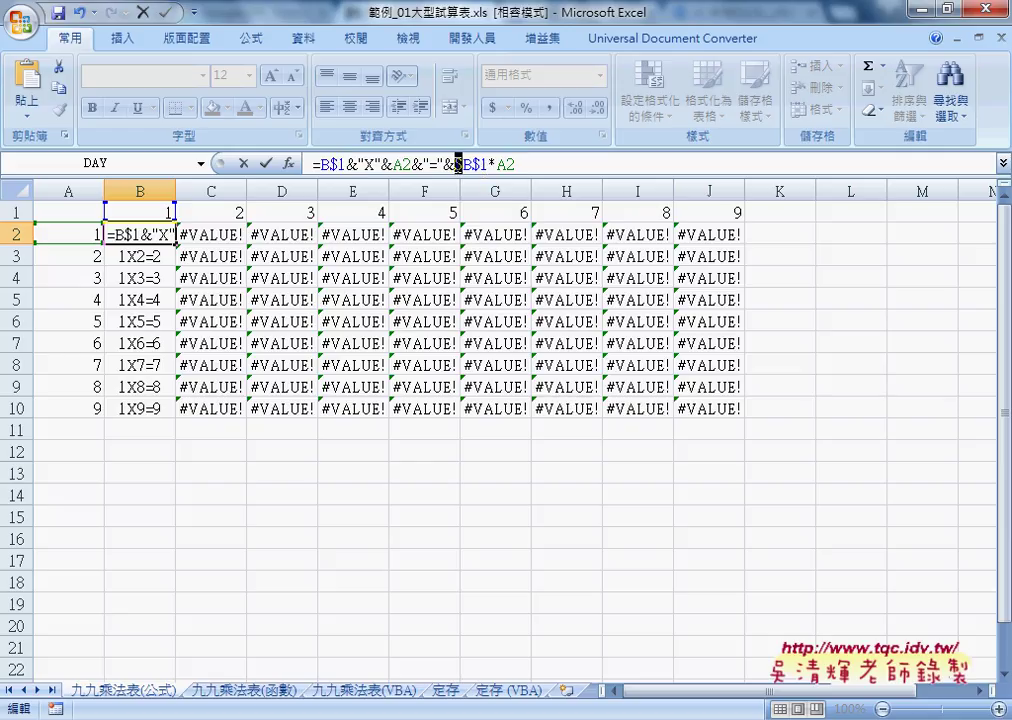
key(Delete)
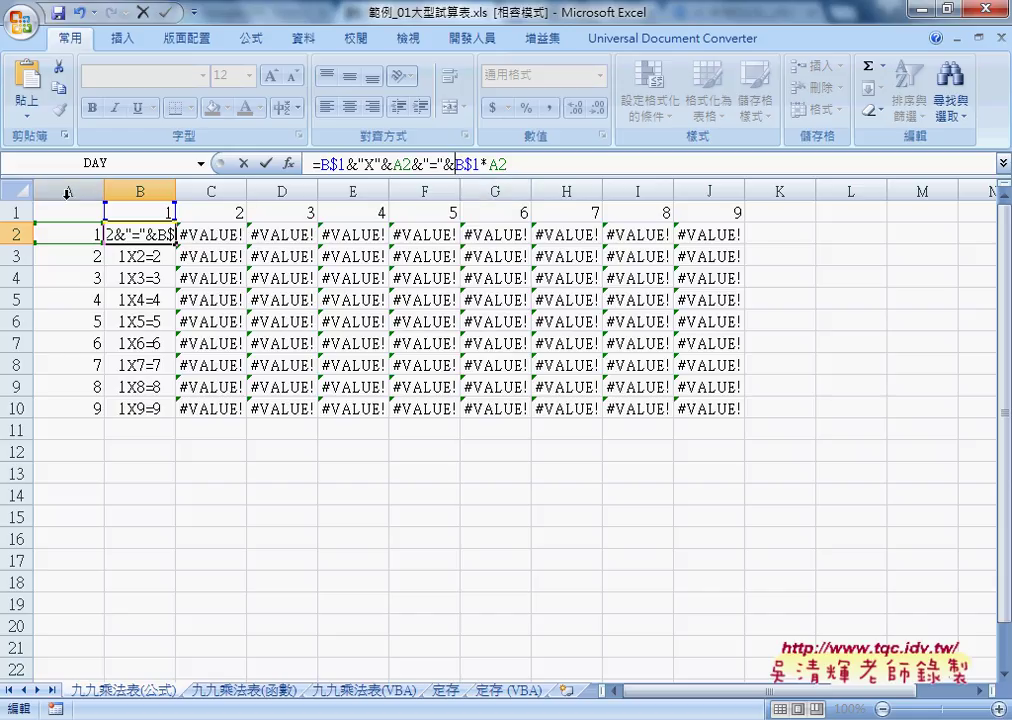
click(394, 164)
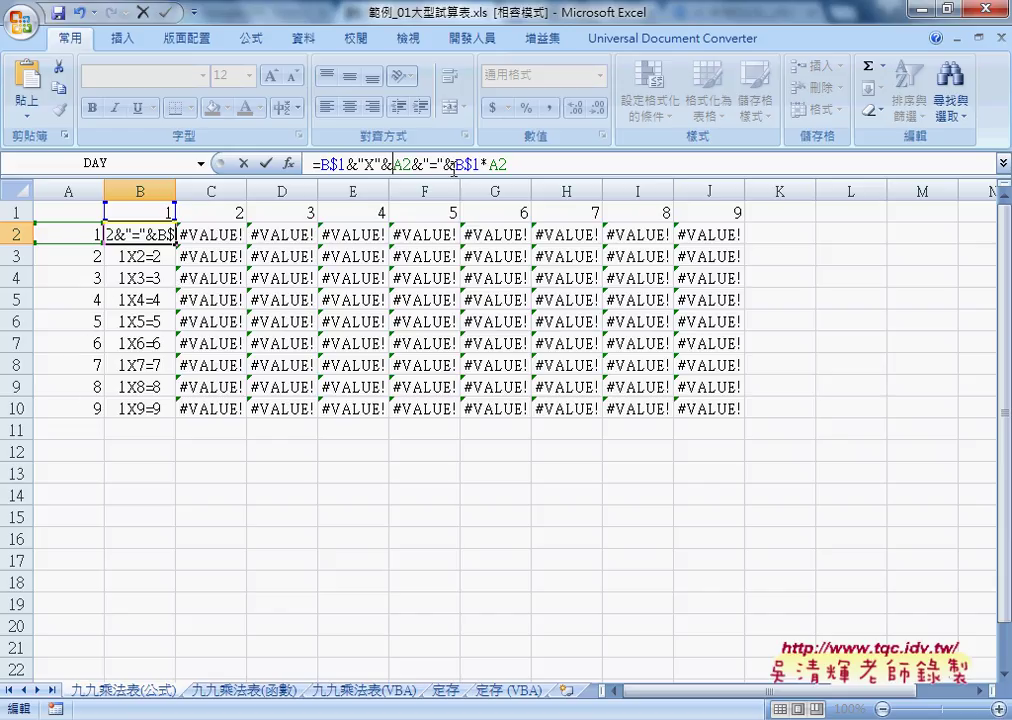
text($)
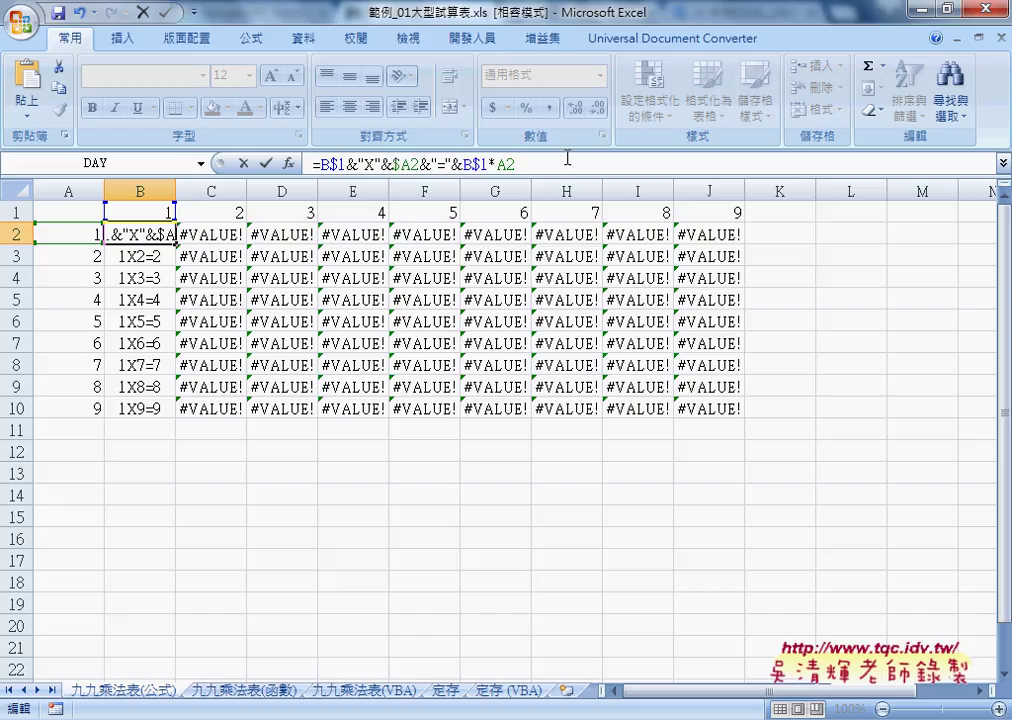
text($)
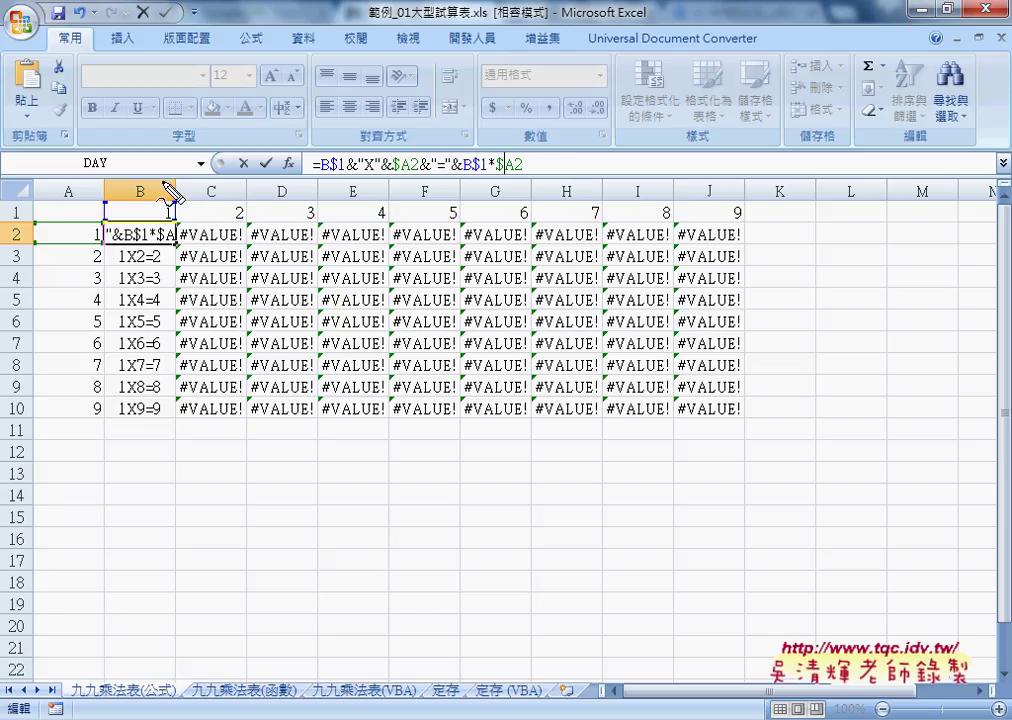
drag(42, 211, 120, 214)
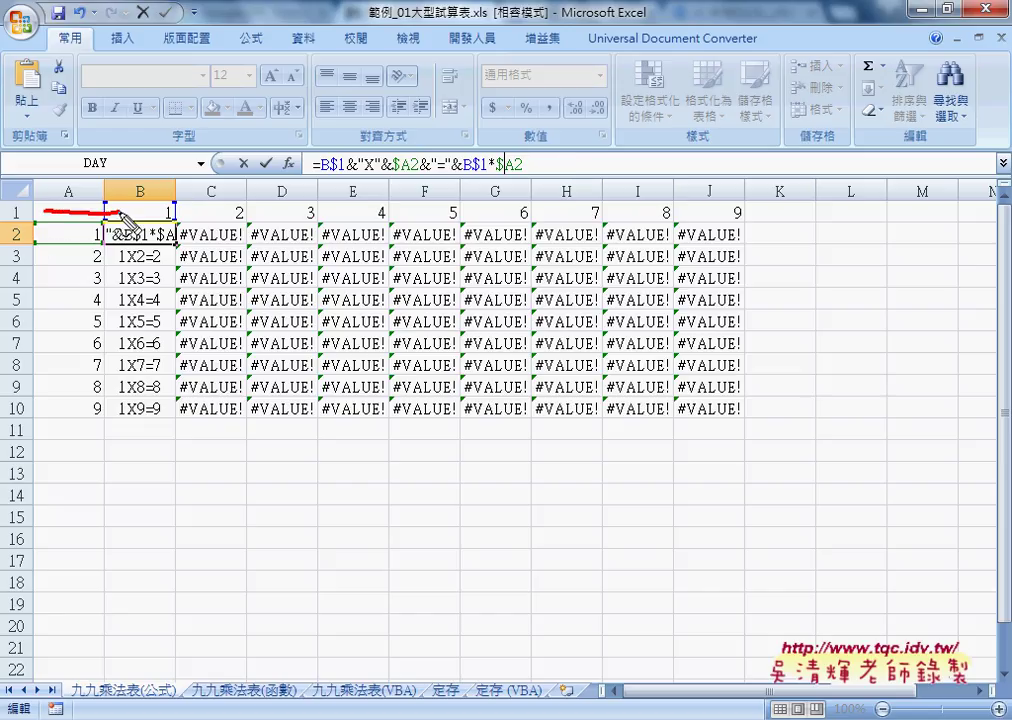
mouse_move(18, 203)
mouse_down()
mouse_move(64, 176)
mouse_move(70, 238)
mouse_up()
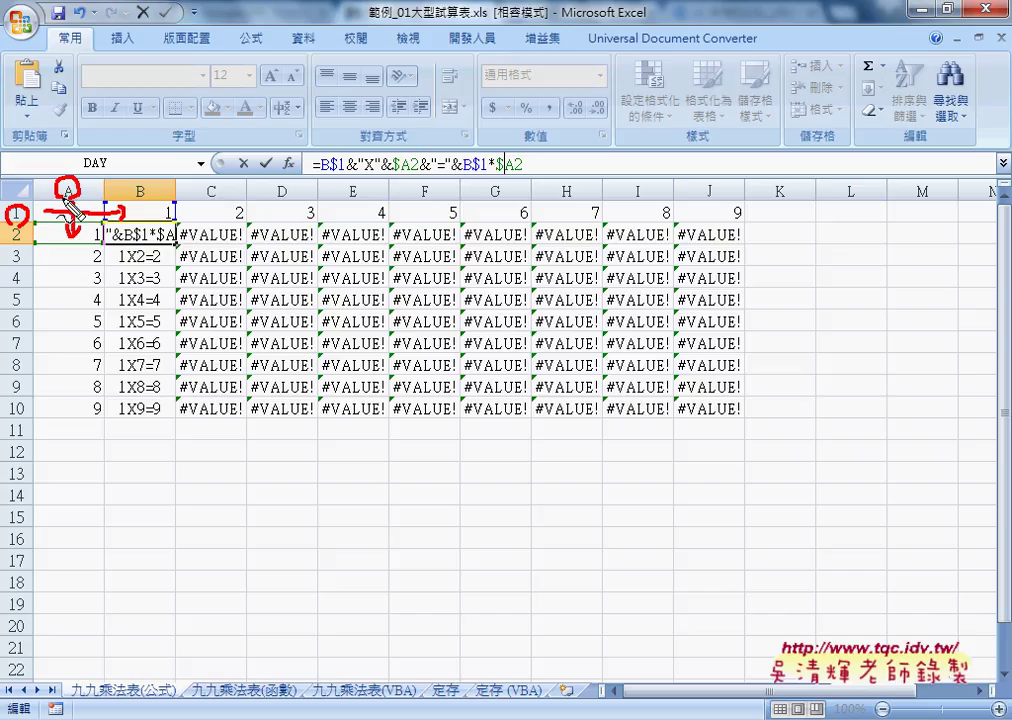
drag(330, 172, 517, 172)
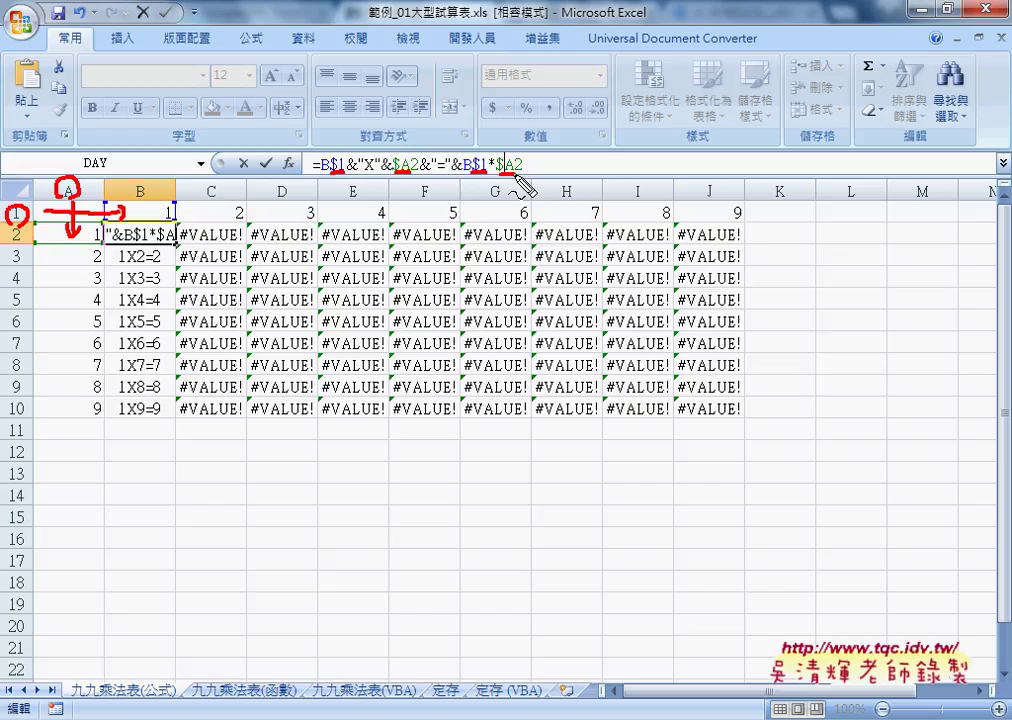
key(Escape)
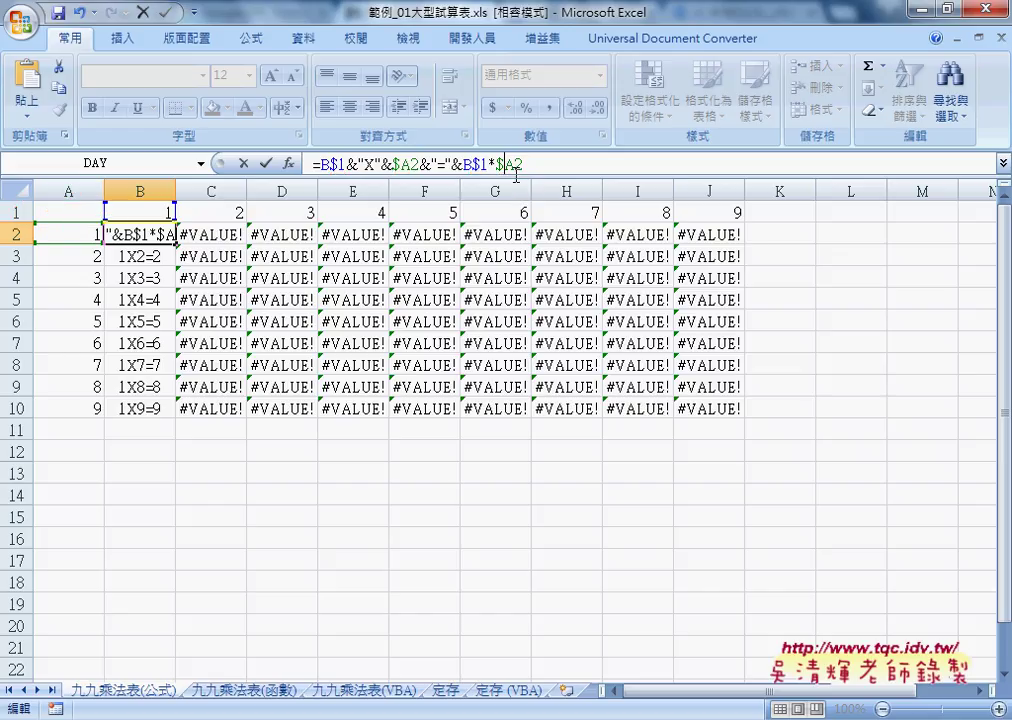
Commit B2's mixed-reference formula, fill it through J10, then select row 1's headers
click(265, 162)
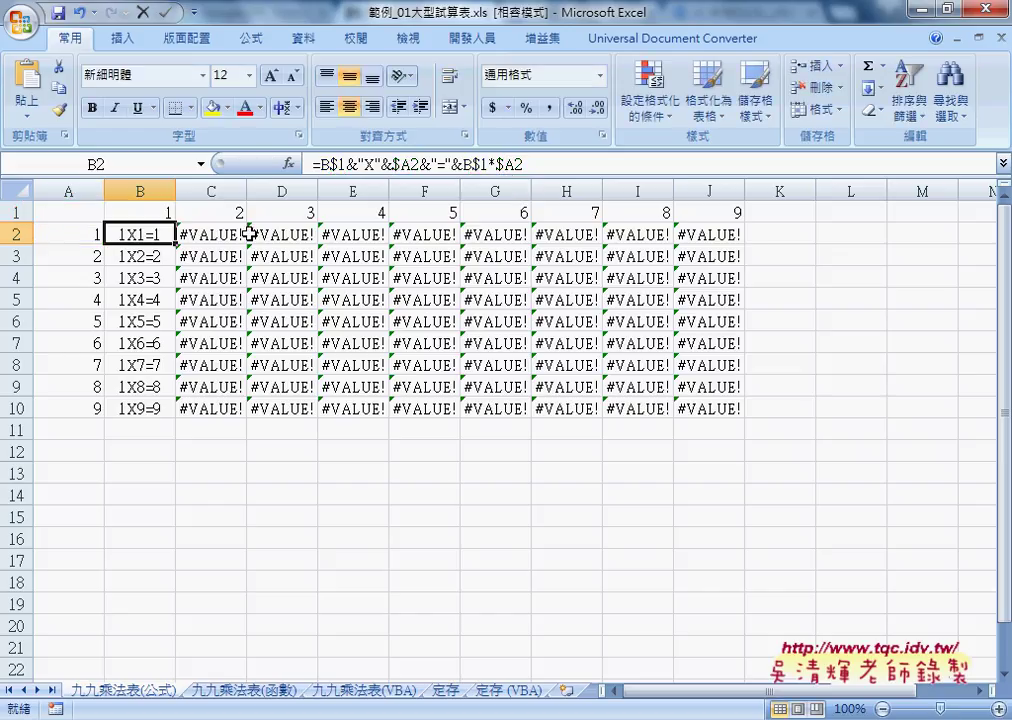
mouse_move(177, 243)
mouse_down()
mouse_move(165, 410)
mouse_move(561, 403)
mouse_move(734, 413)
mouse_up()
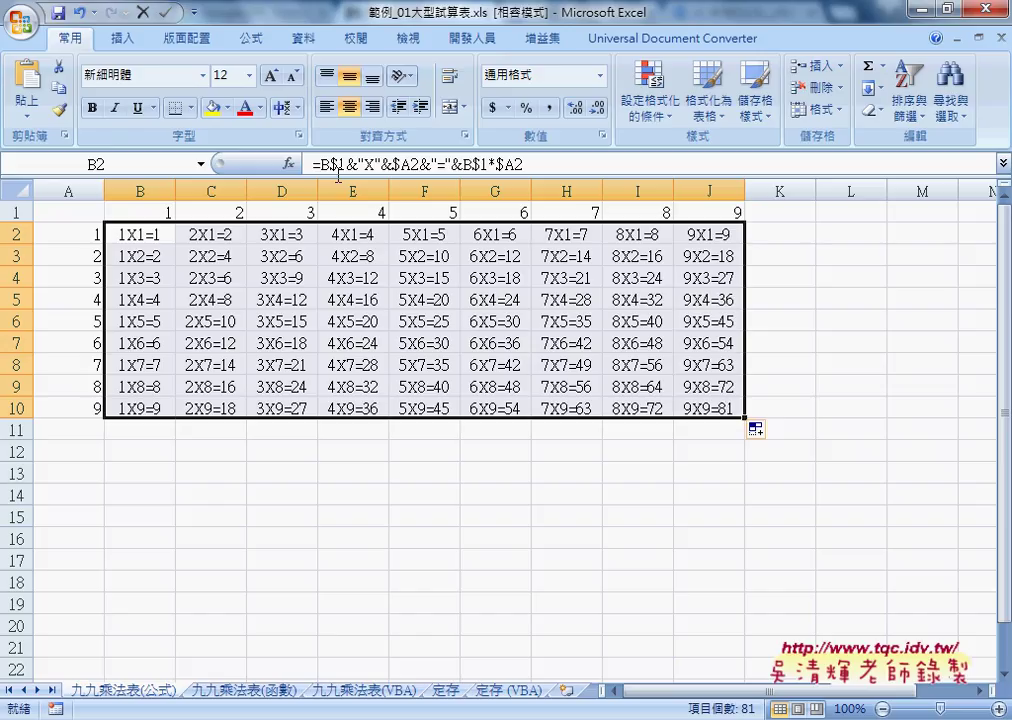
click(17, 212)
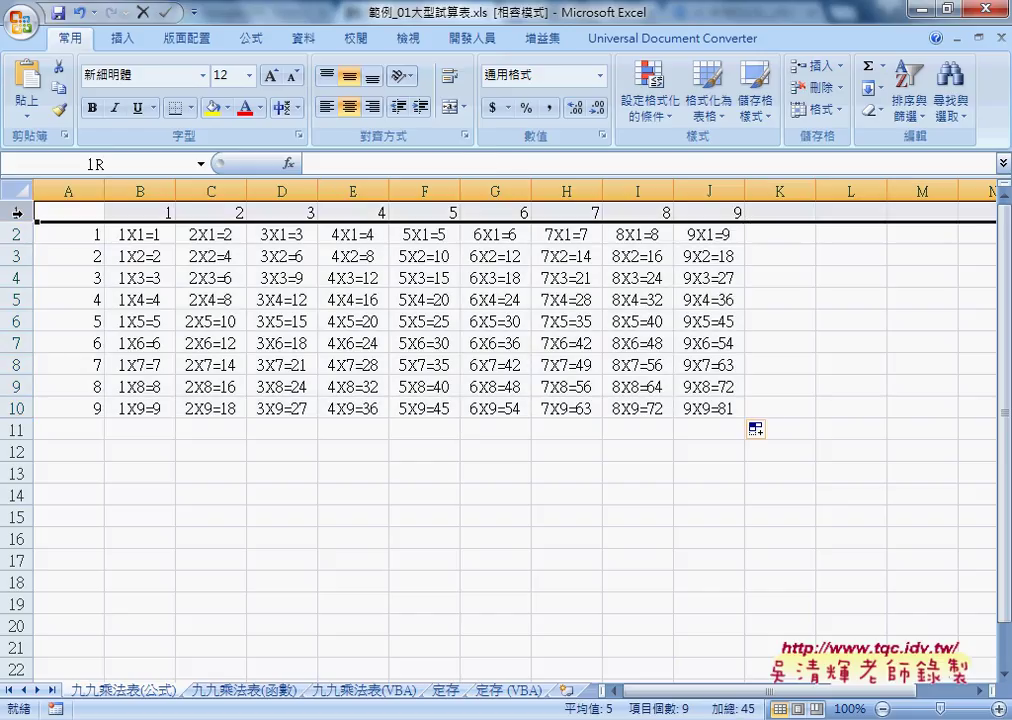
click(72, 184)
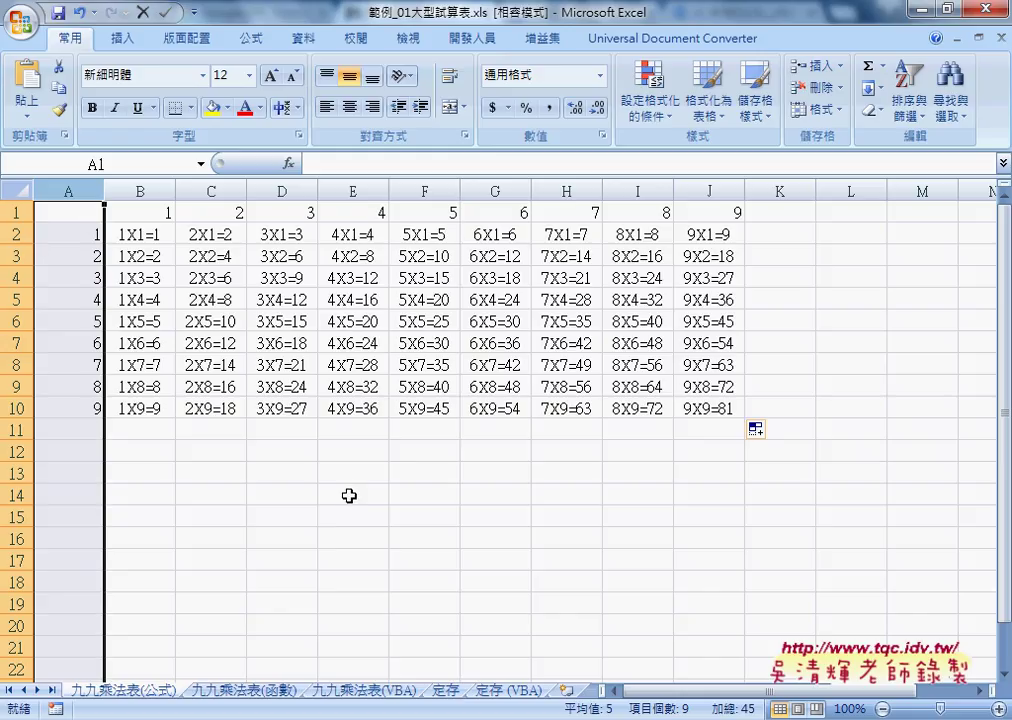
click(450, 692)
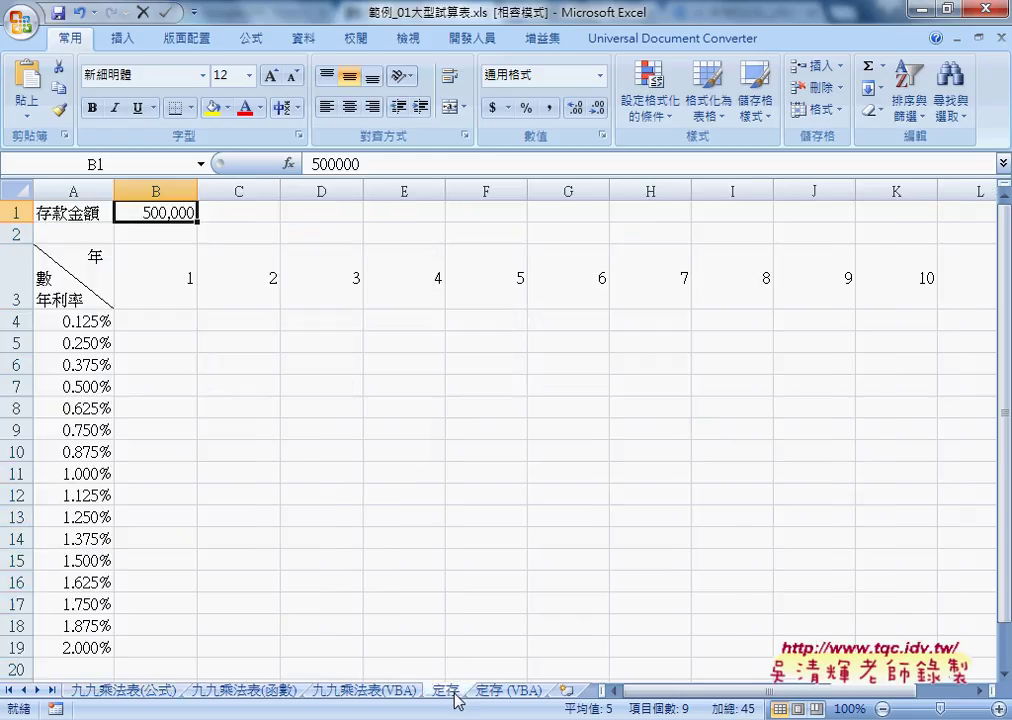
click(158, 321)
drag(16, 277, 16, 212)
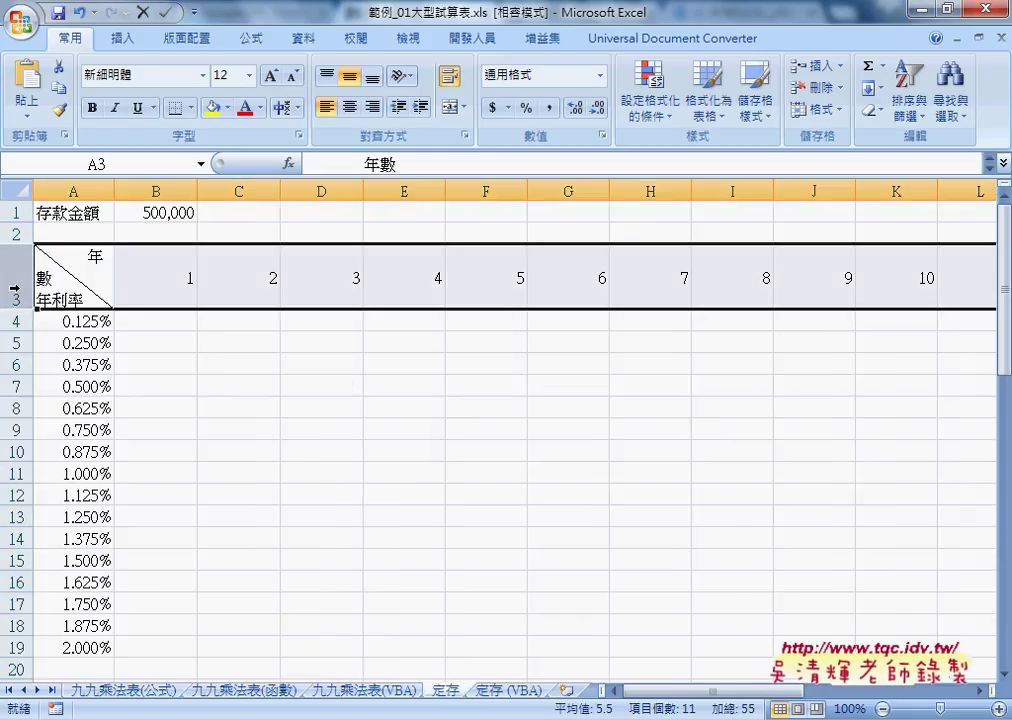
click(45, 187)
click(160, 322)
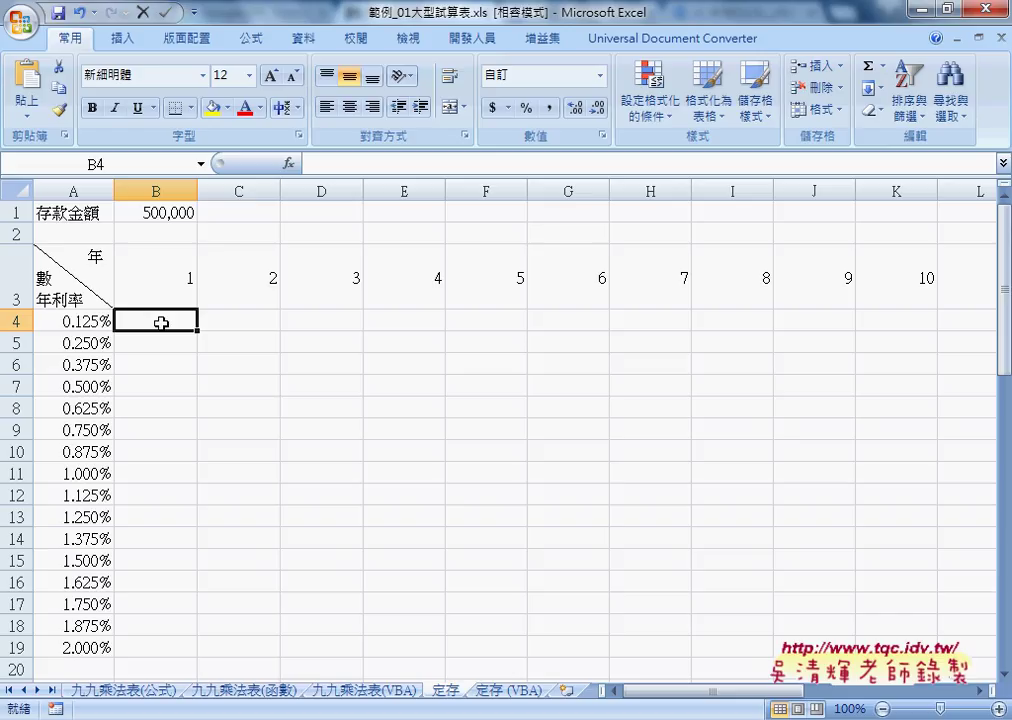
click(133, 690)
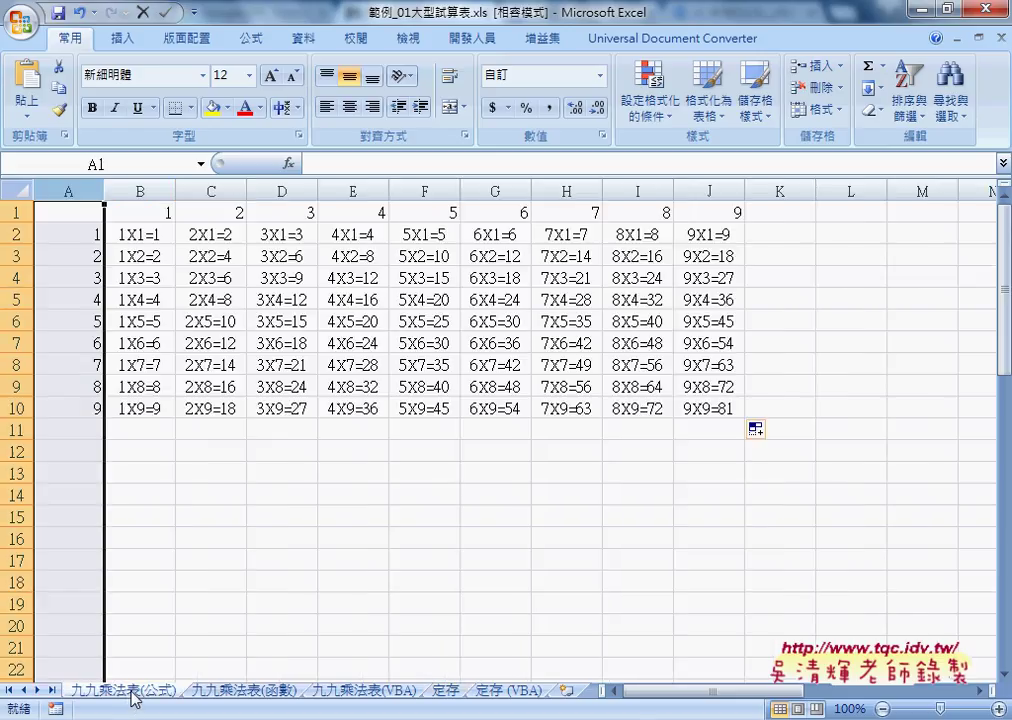
Select the B2:J10 table and compare the 九九乘法表(函數) and empty 九九乘法表(VBA) sheets
click(258, 690)
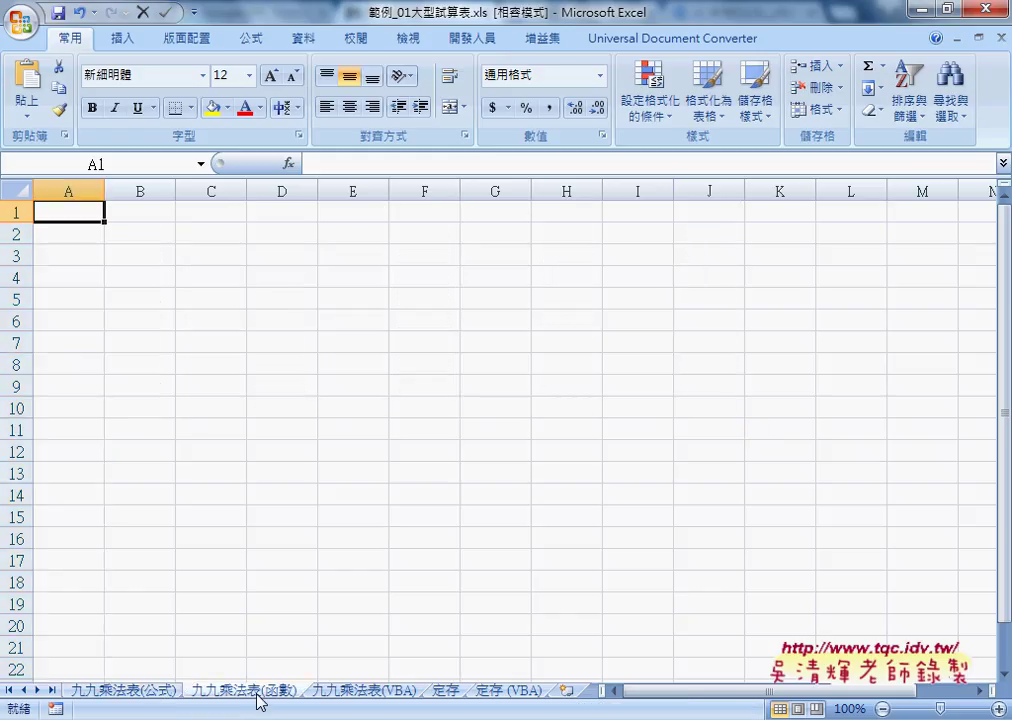
click(122, 690)
mouse_move(140, 234)
mouse_down()
mouse_move(573, 368)
mouse_move(678, 413)
mouse_up()
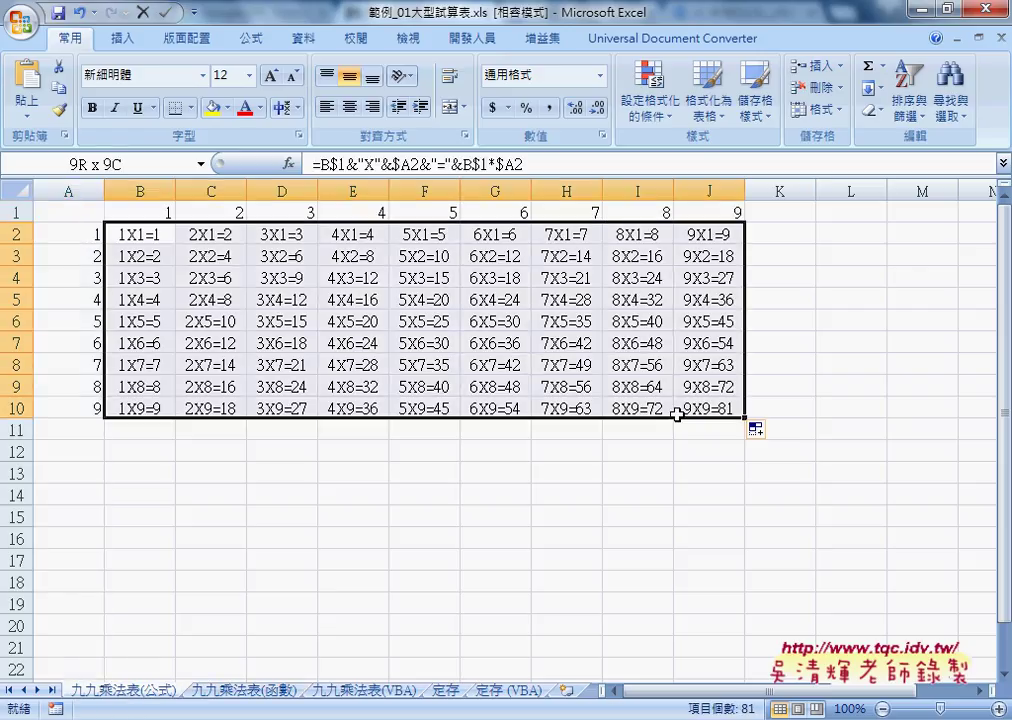
click(252, 690)
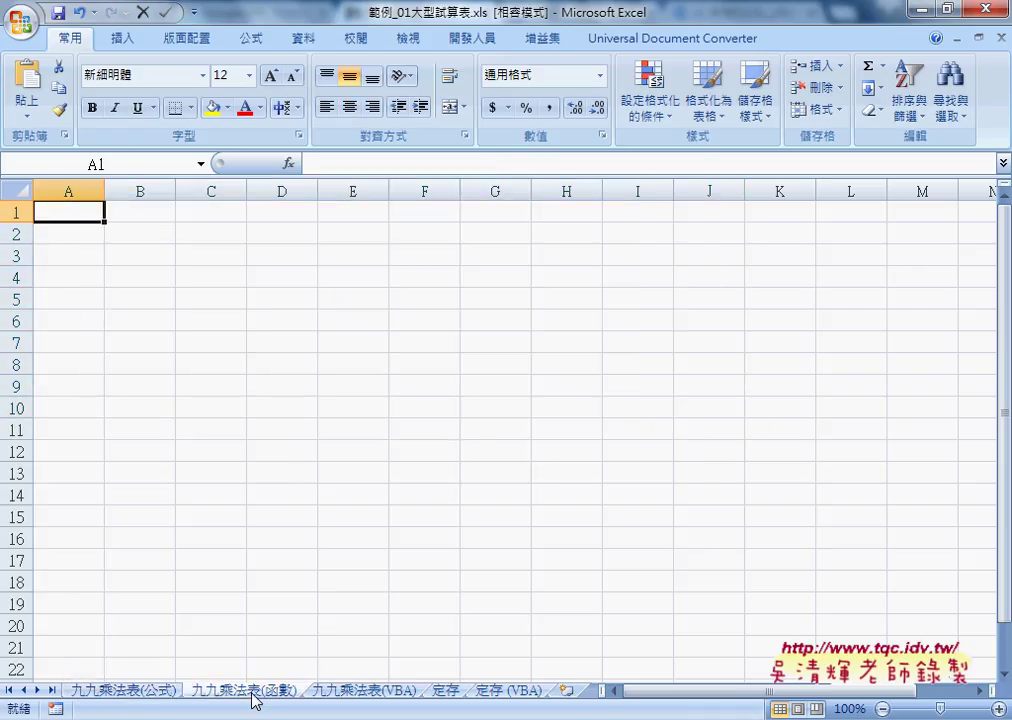
click(357, 690)
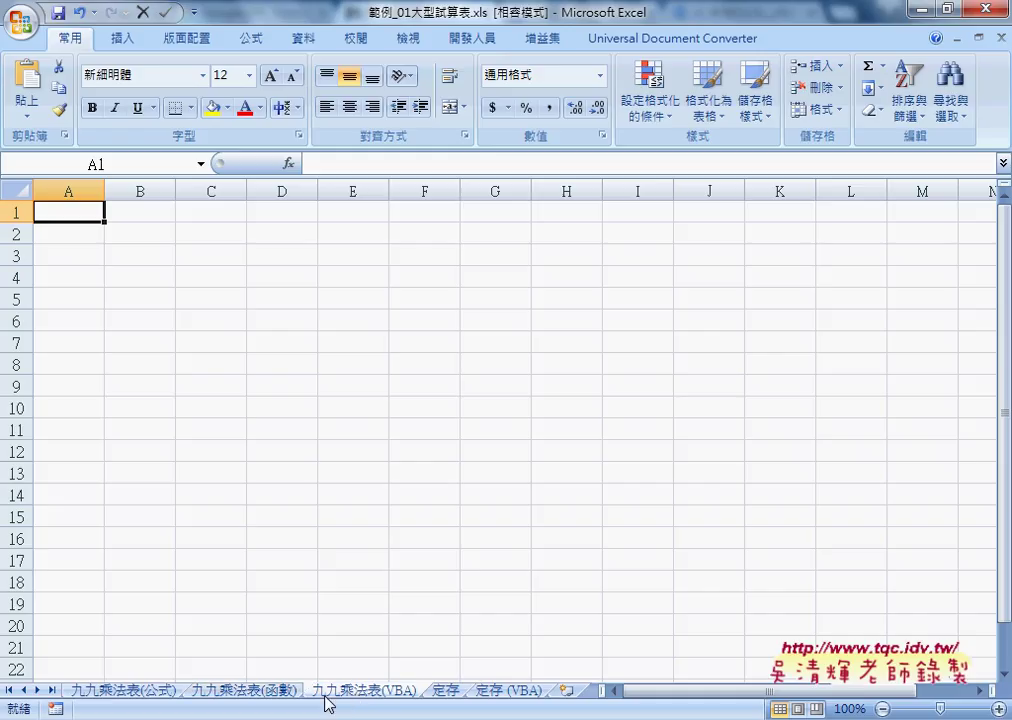
click(149, 690)
Copy the 九九乘法表(公式) sheet and delete the empty 九九乘法表(VBA) sheet
drag(234, 683, 327, 688)
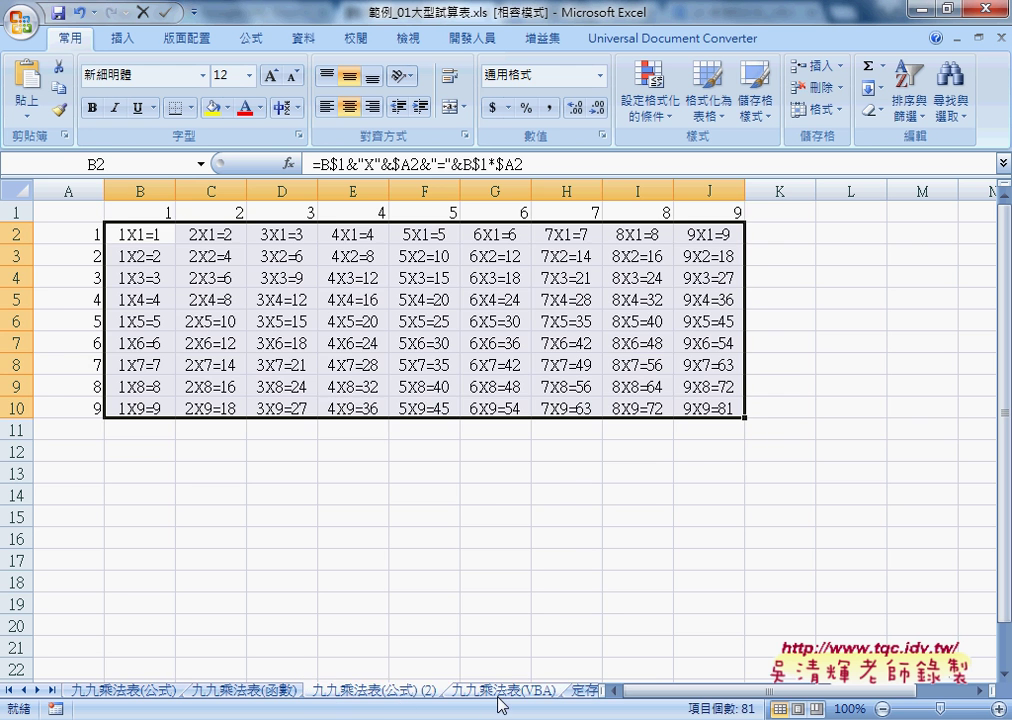
right_click(505, 690)
click(566, 488)
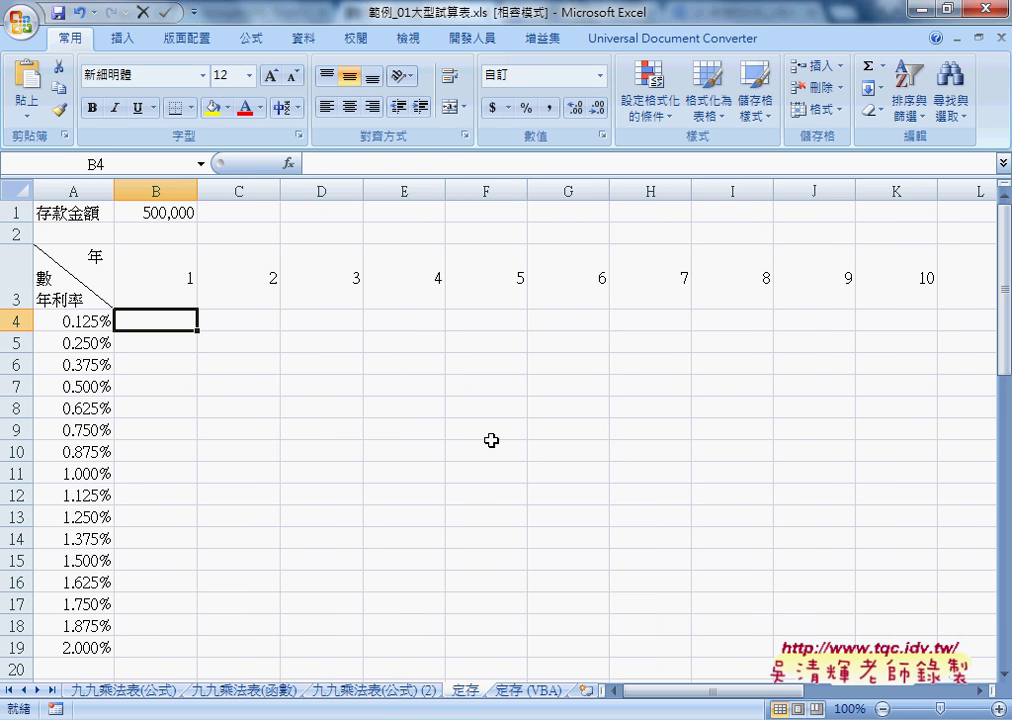
Rename the copied sheet to 九九乘法表(VBA)
click(388, 690)
double_click(388, 690)
drag(386, 690, 433, 690)
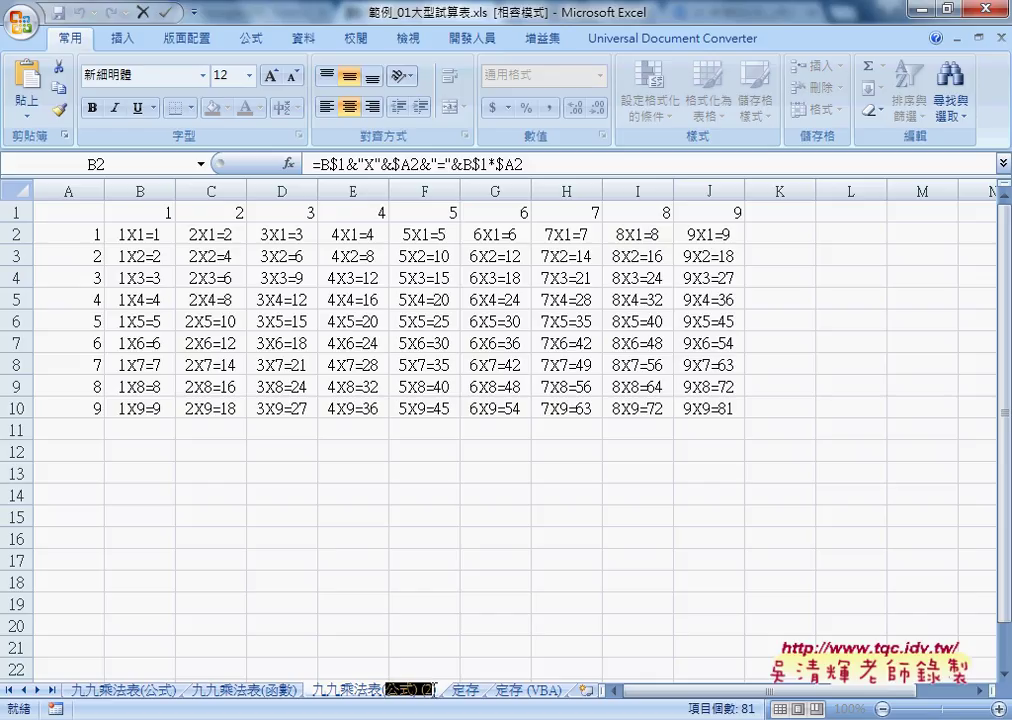
text((VBA)
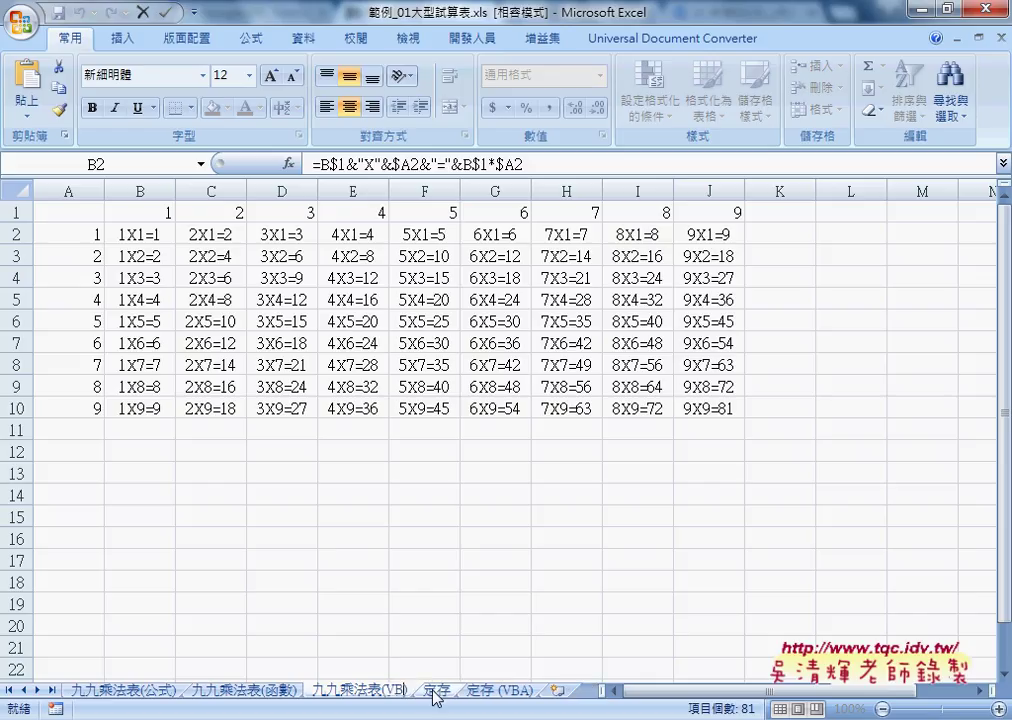
key(Return)
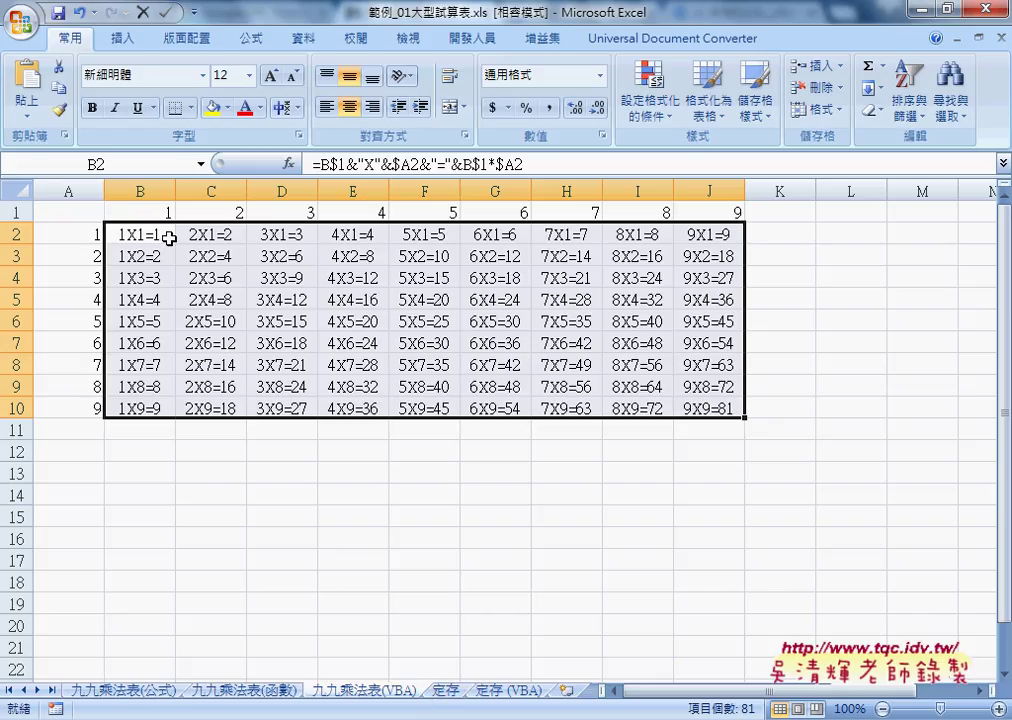
Empty B2:J10 and give it a yellow fill with All Borders on every cell
key(Delete)
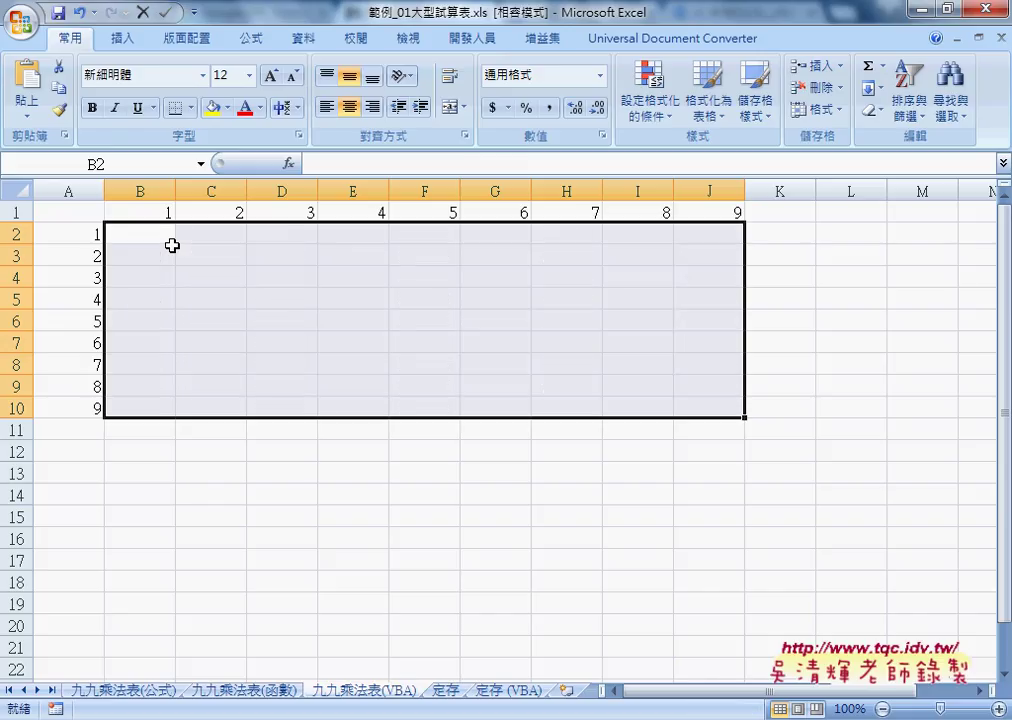
click(212, 106)
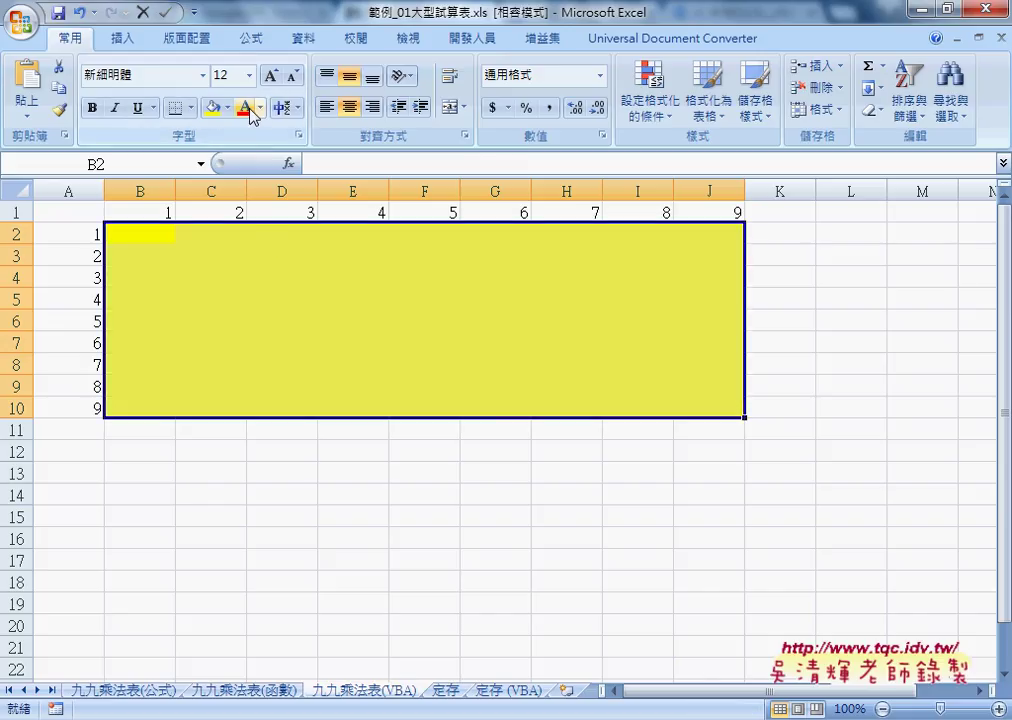
click(190, 107)
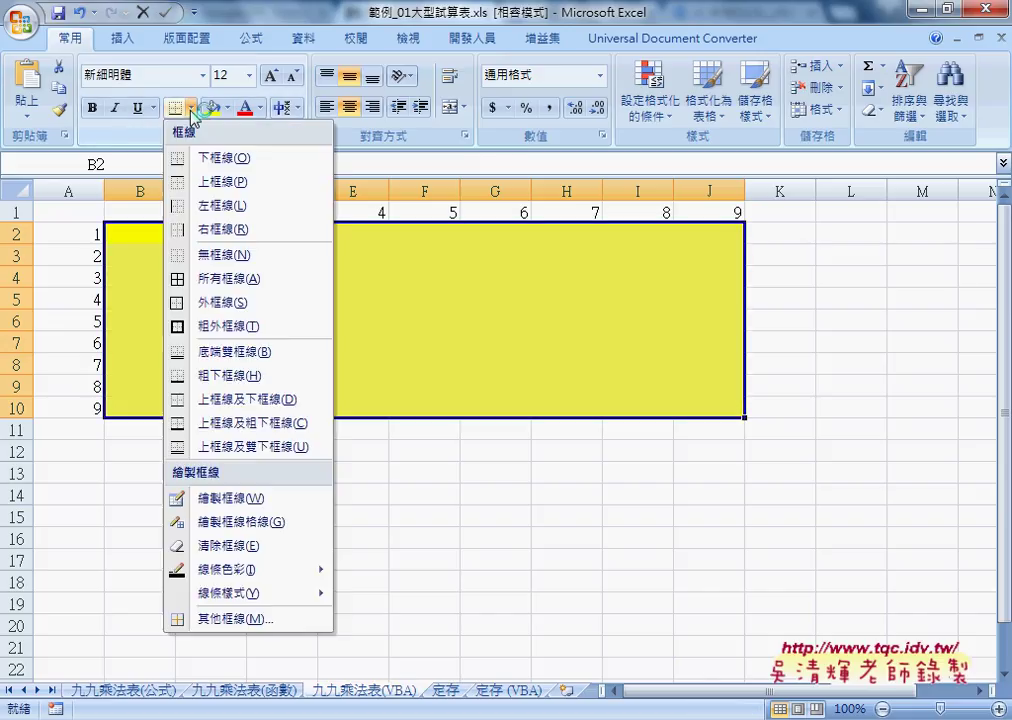
click(215, 278)
click(508, 540)
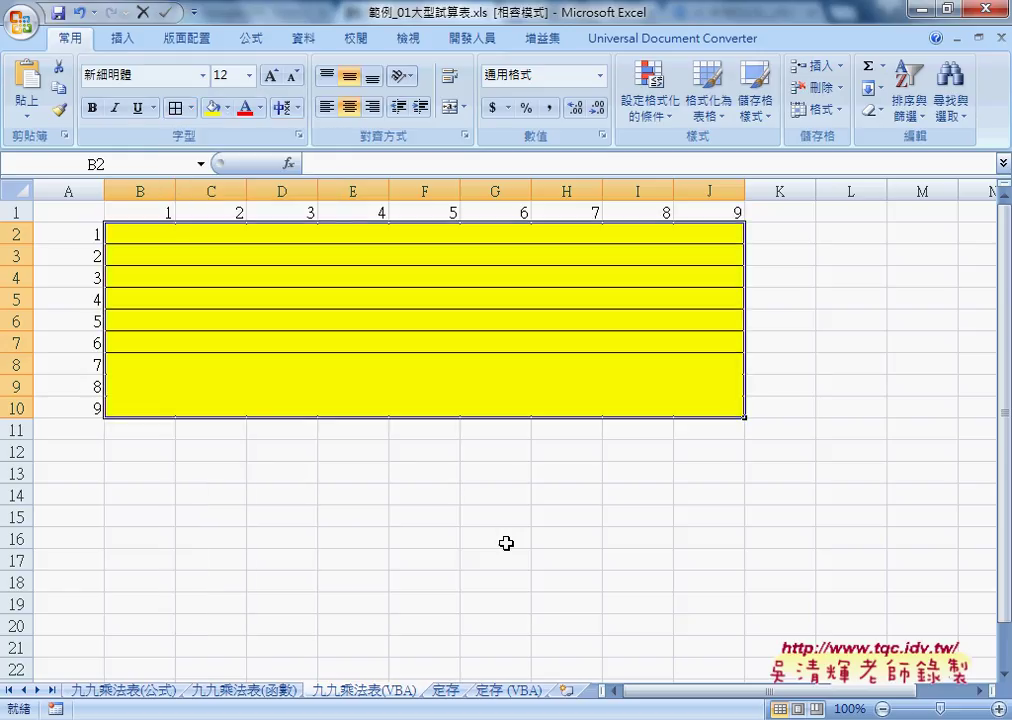
Reselect B2:J10 and rows B2:J2, B3:J3, B4:D4, then return to the 九九乘法表(公式) sheet
drag(140, 232, 730, 402)
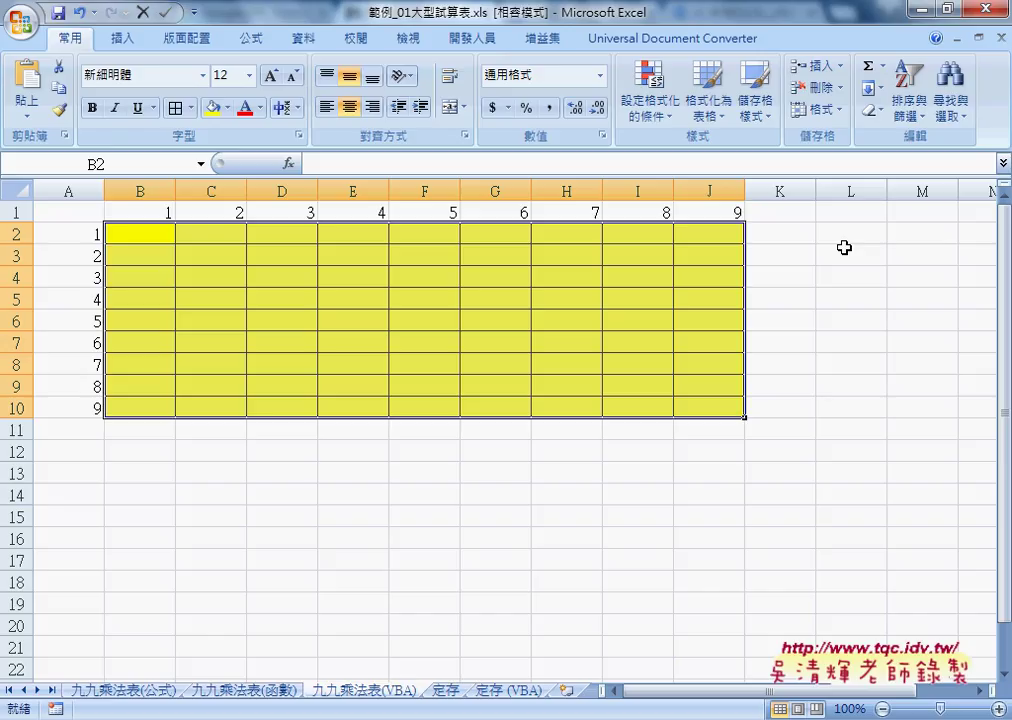
click(130, 232)
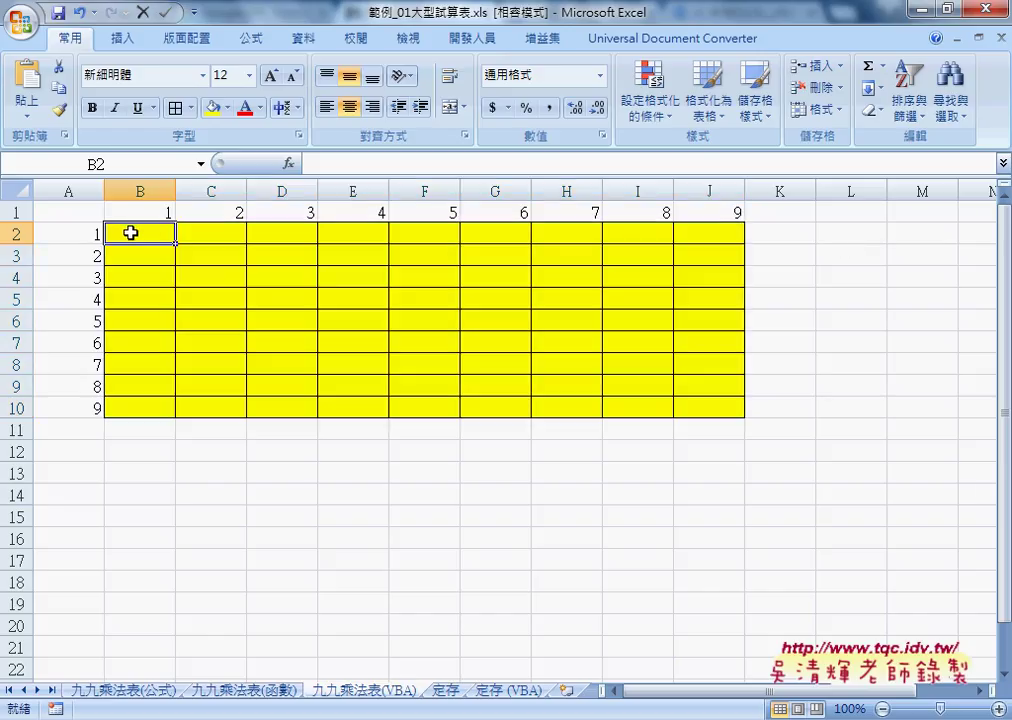
drag(130, 232, 714, 236)
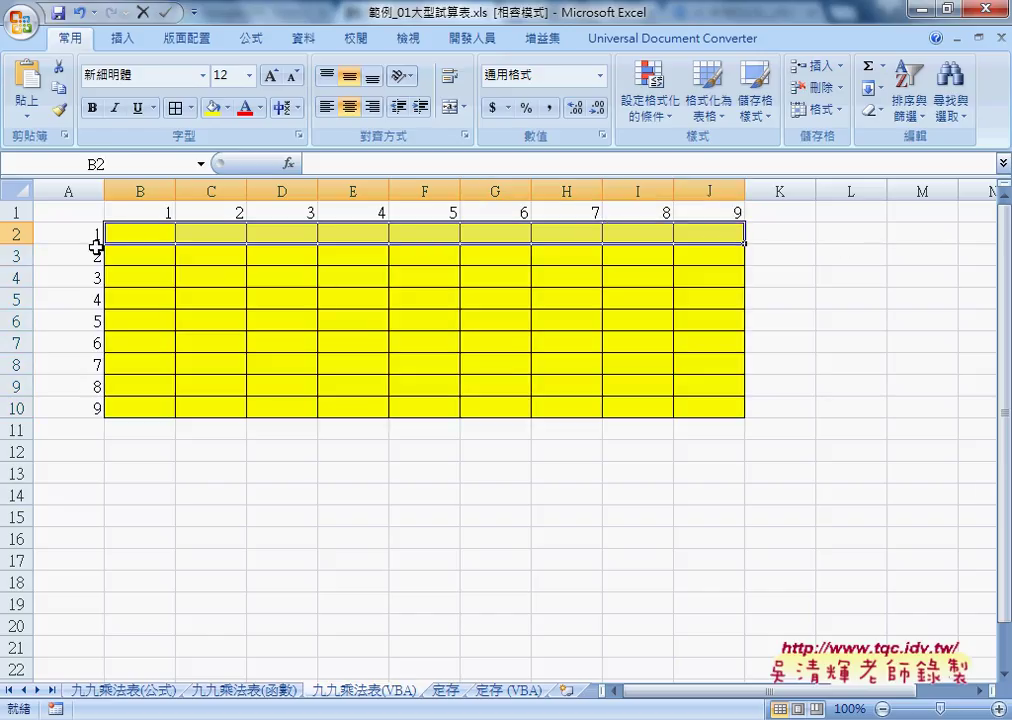
drag(120, 254, 710, 256)
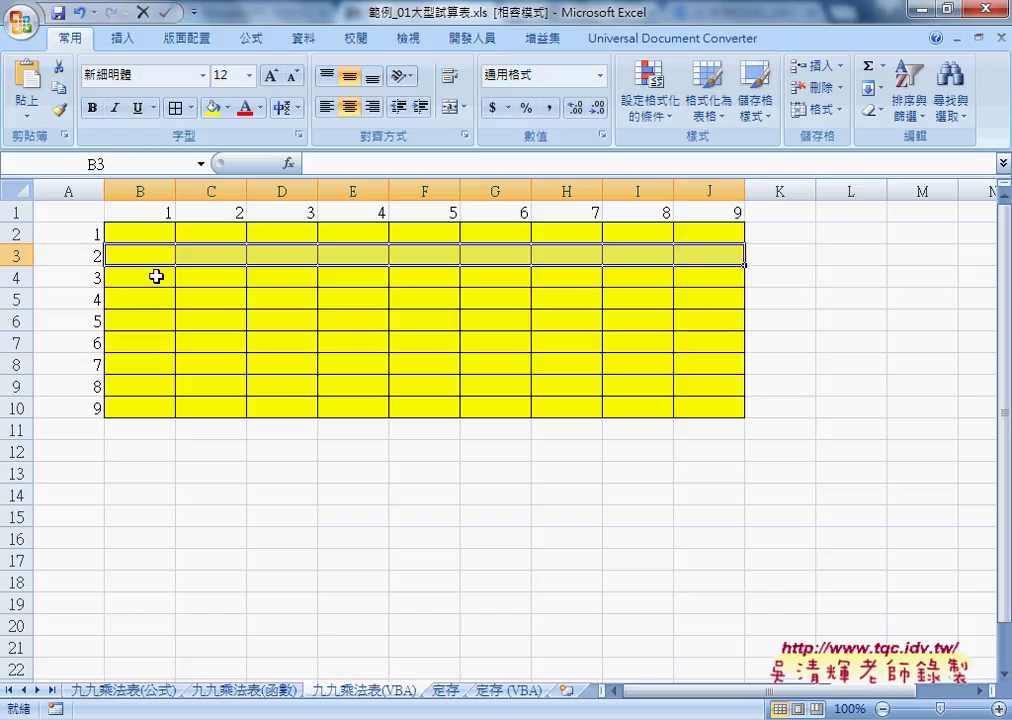
drag(156, 277, 290, 277)
click(125, 690)
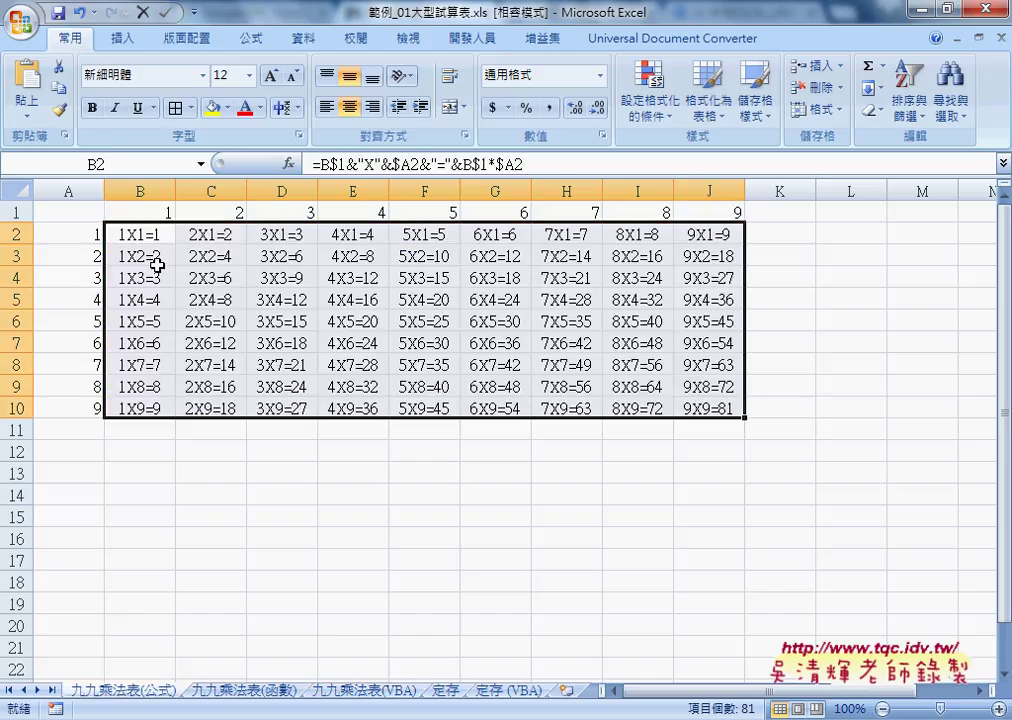
click(363, 690)
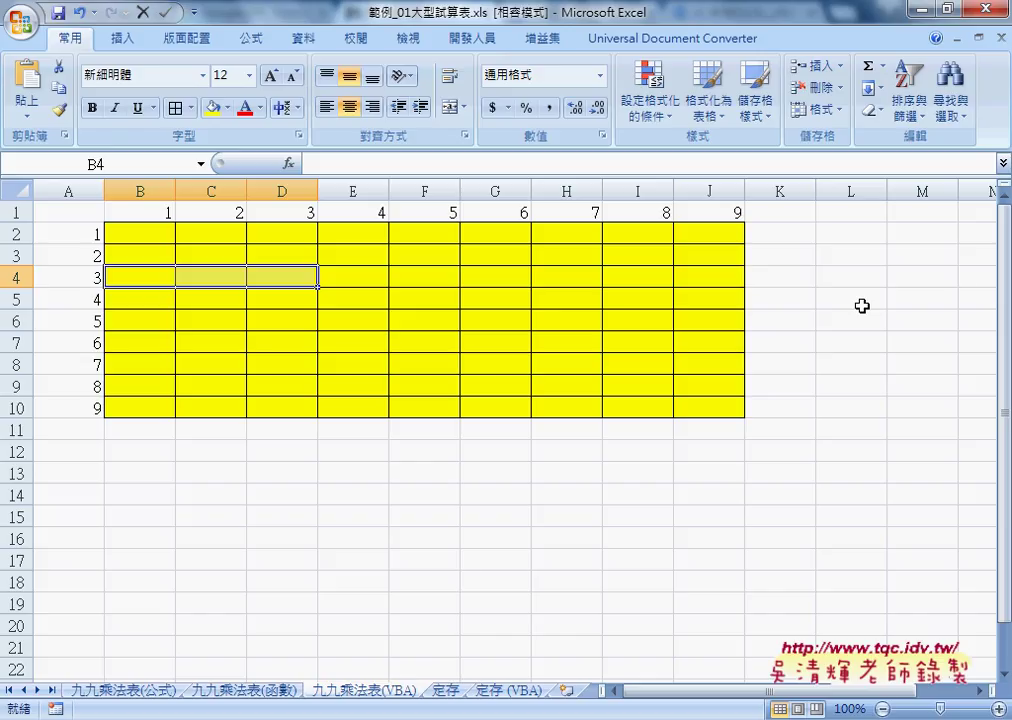
click(248, 690)
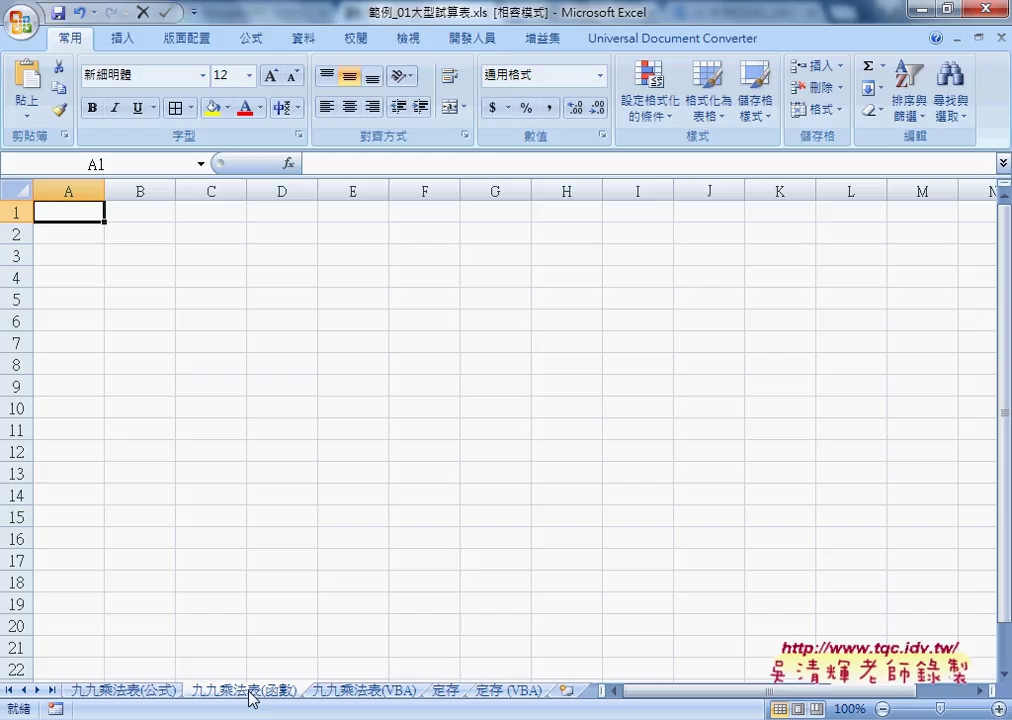
click(368, 690)
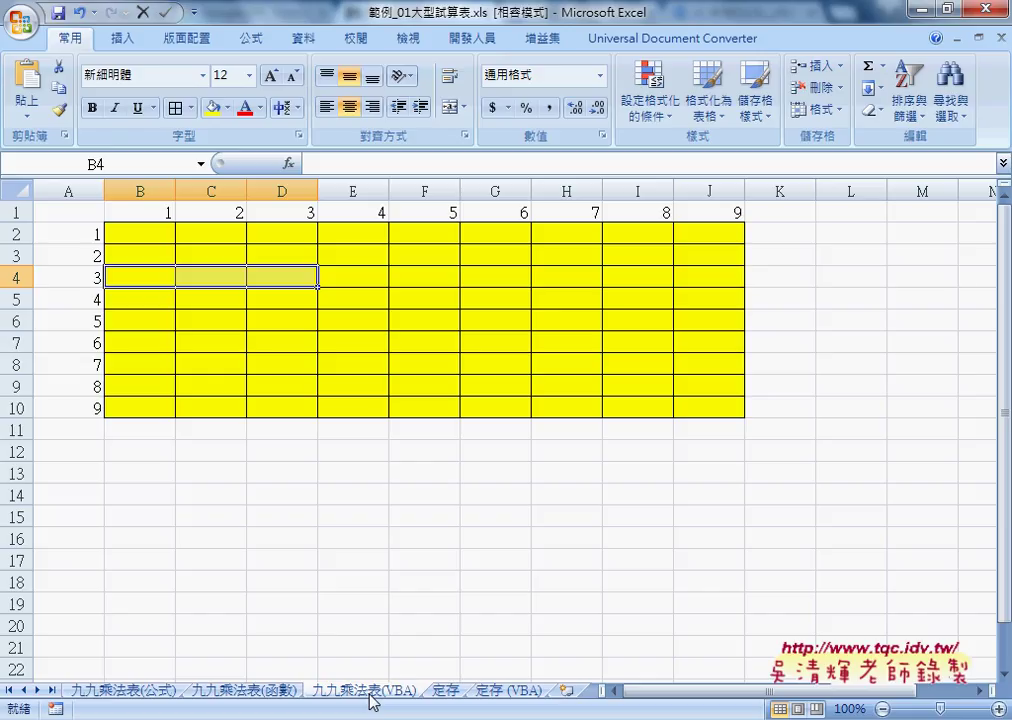
click(150, 691)
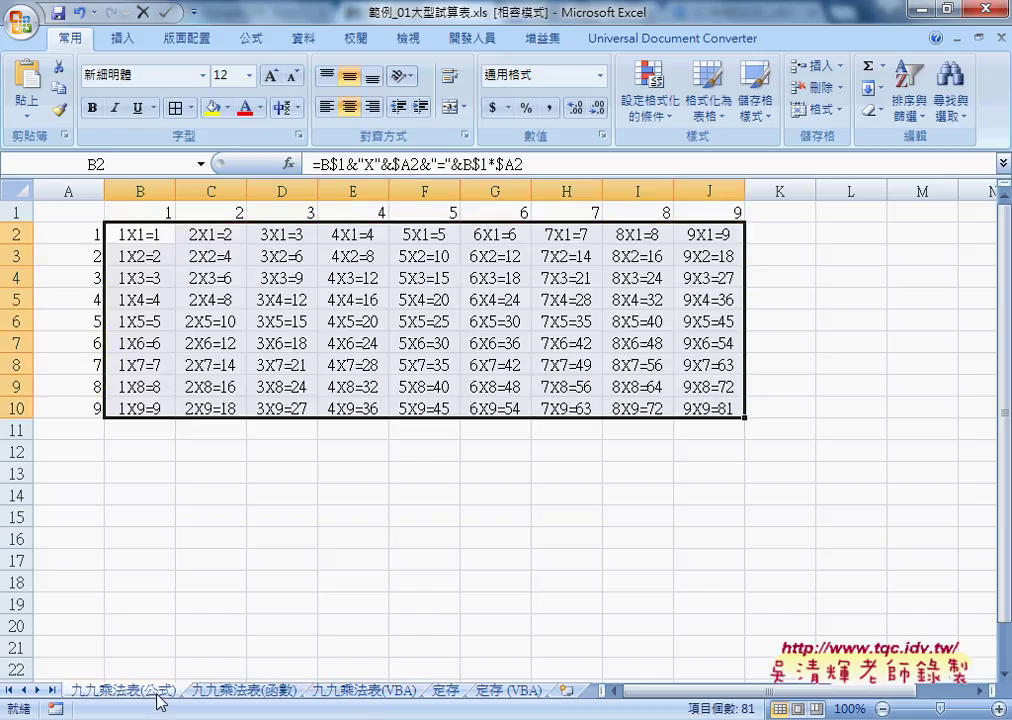